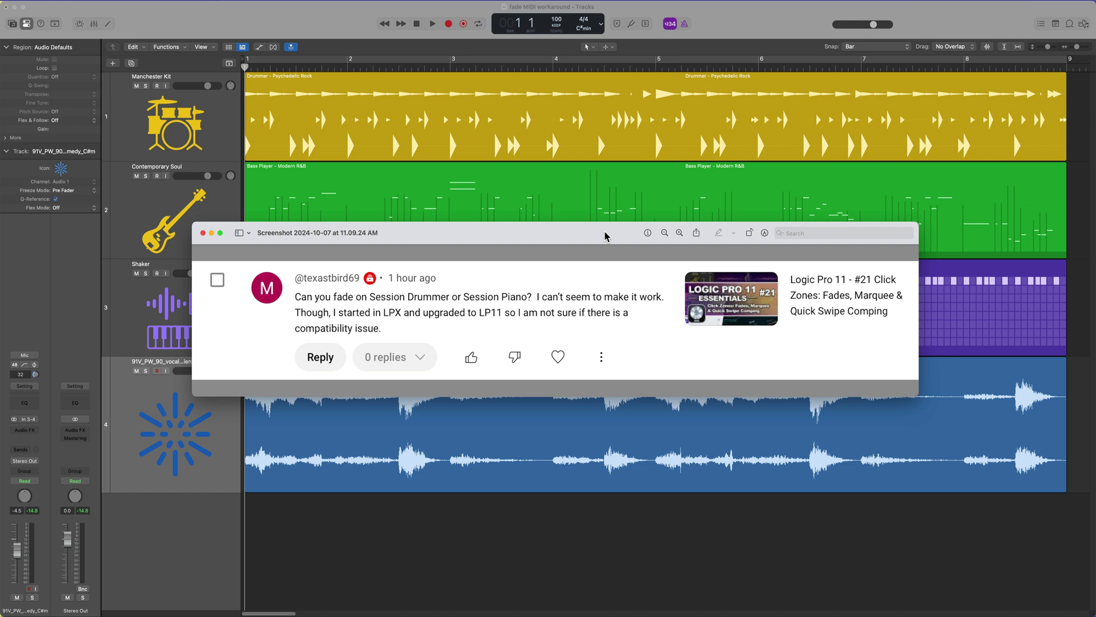
# Step: Close the question screenshot, zoom out, and select the Shaker, Drummer and Bass Player regions in turn
pyautogui.click(203, 233)
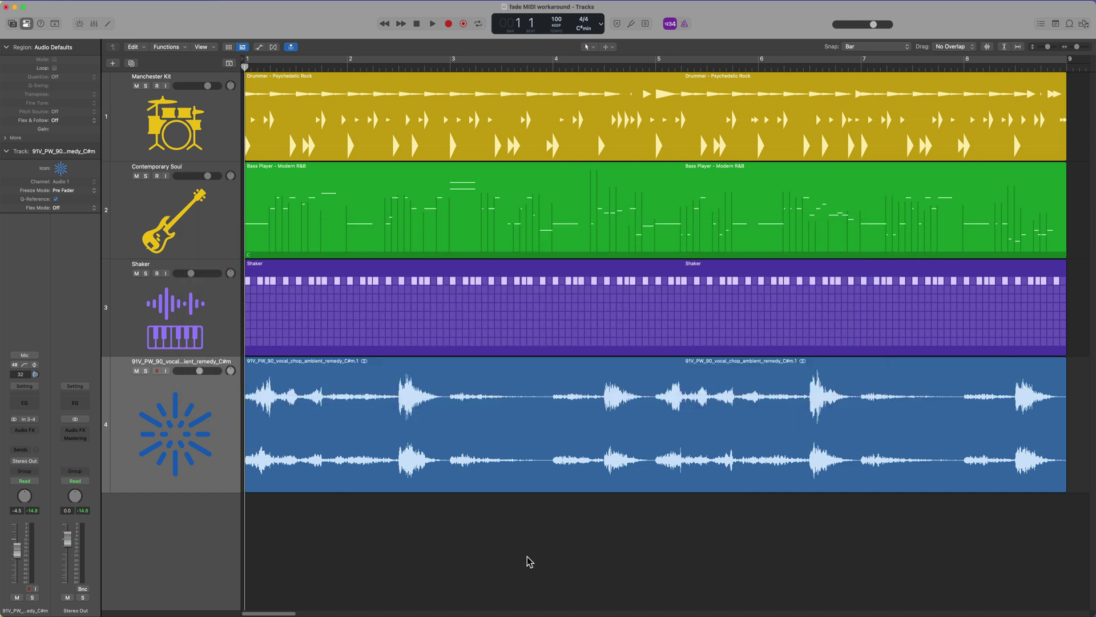
pyautogui.press('super+Left')
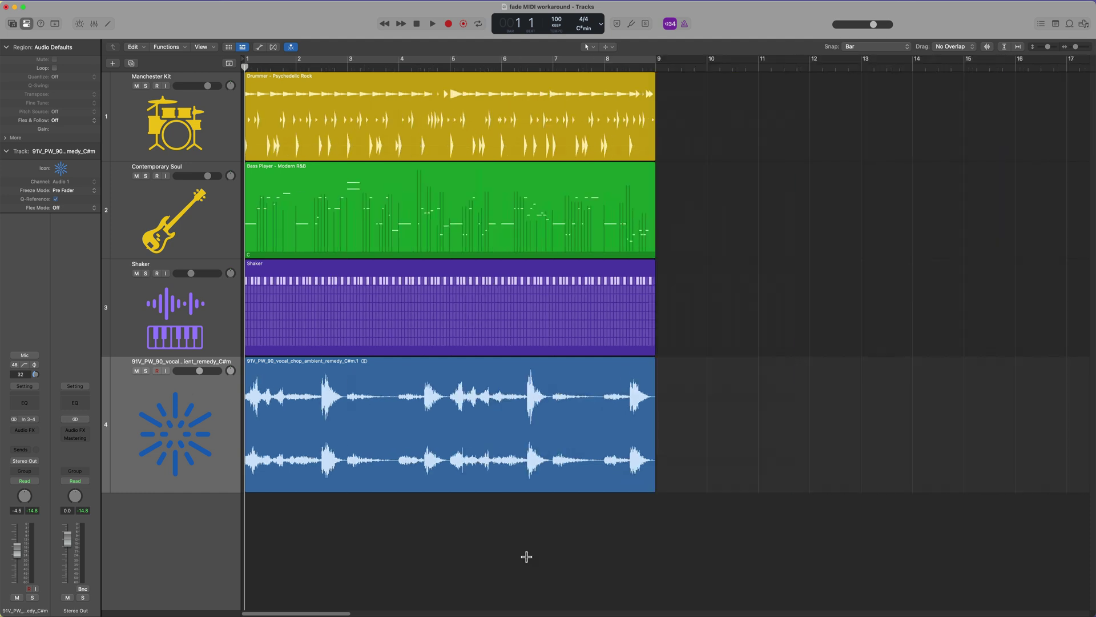
pyautogui.click(580, 268)
pyautogui.click(578, 145)
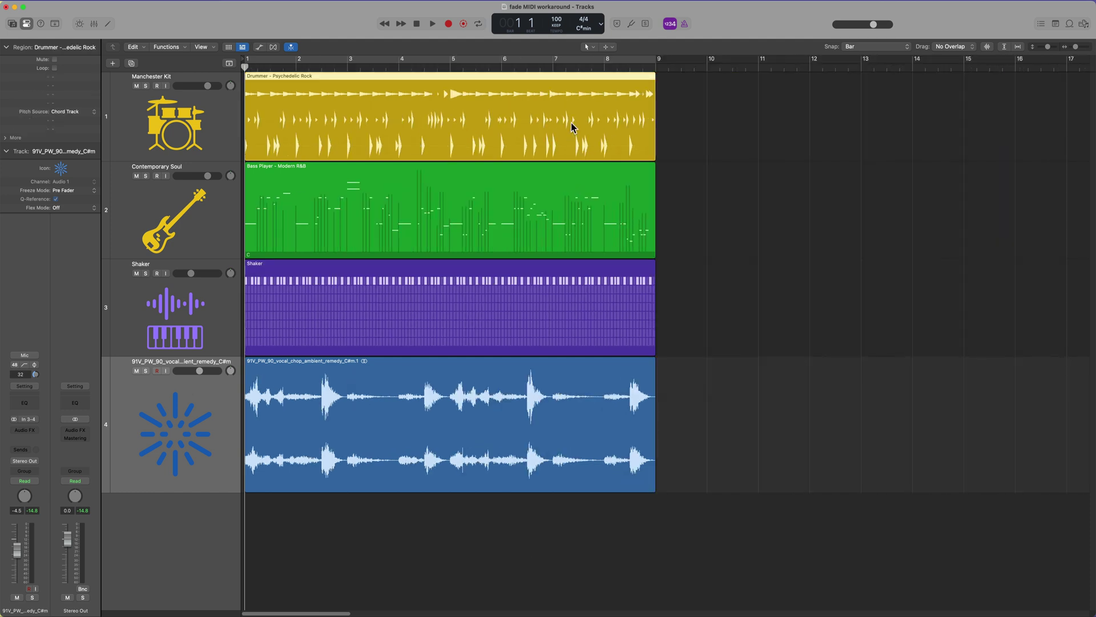
pyautogui.click(551, 192)
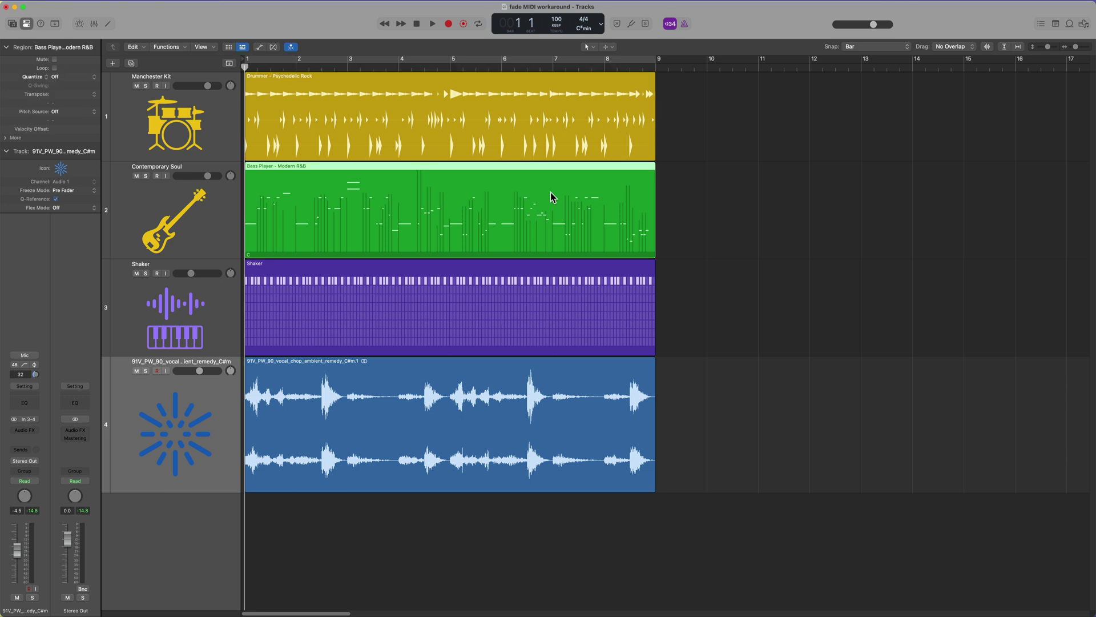
pyautogui.click(547, 314)
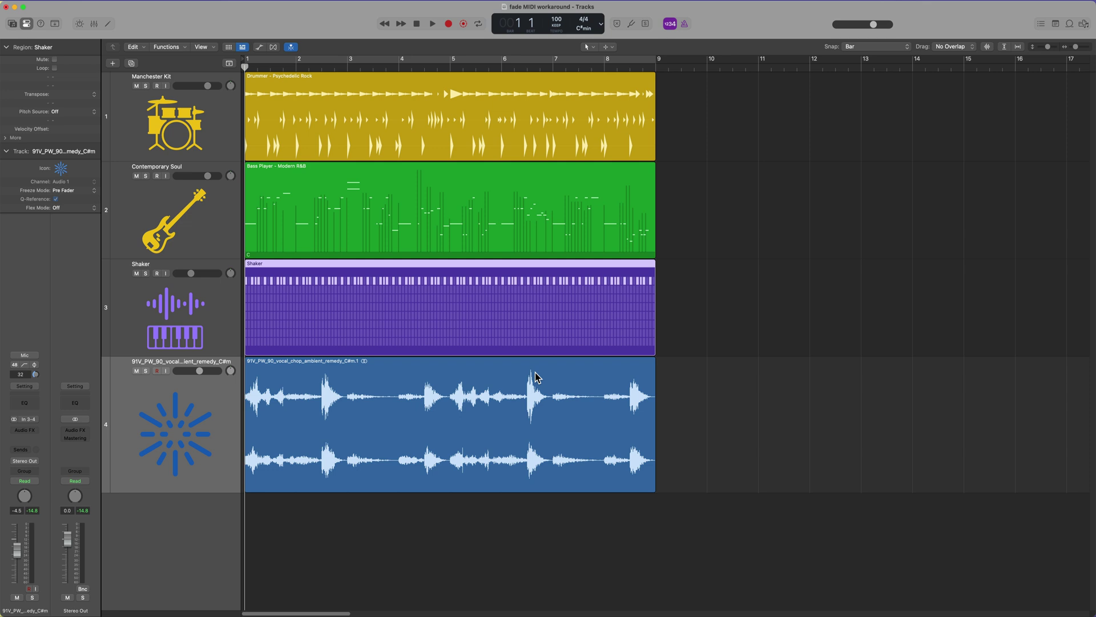
# Step: Draw a fade-out at the end of the vocal chop region
pyautogui.moveTo(526, 400); pyautogui.dragTo(813, 434)
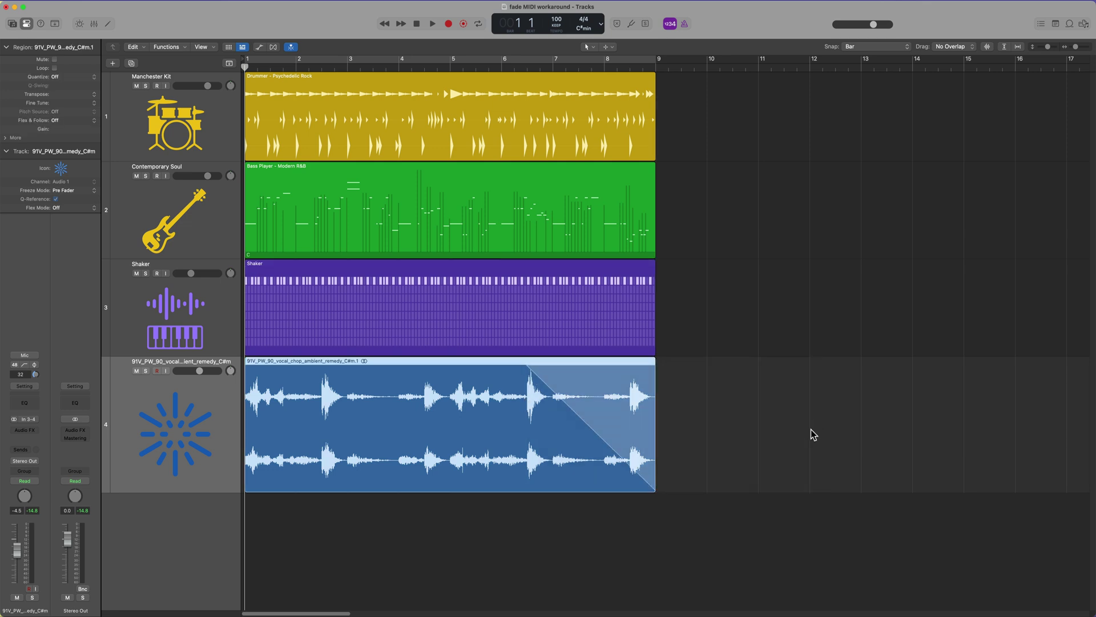
pyautogui.keyDown('shift'); pyautogui.click(598, 317); pyautogui.keyUp('shift')
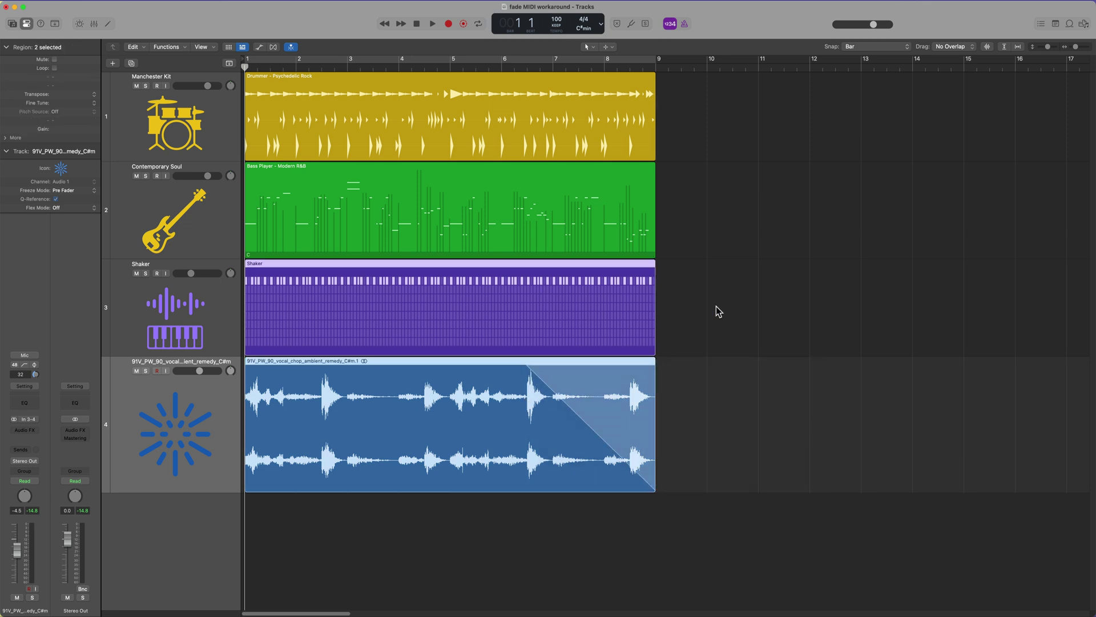
pyautogui.keyDown('shift'); pyautogui.click(537, 183); pyautogui.keyUp('shift')
pyautogui.keyDown('shift'); pyautogui.click(565, 88); pyautogui.keyUp('shift')
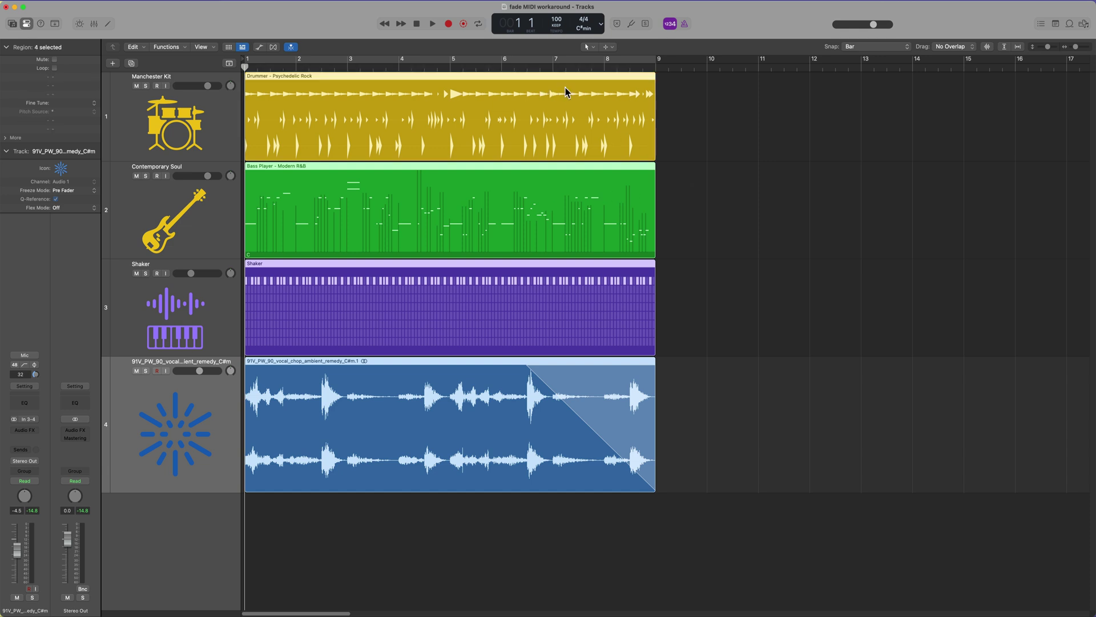
pyautogui.click(730, 127)
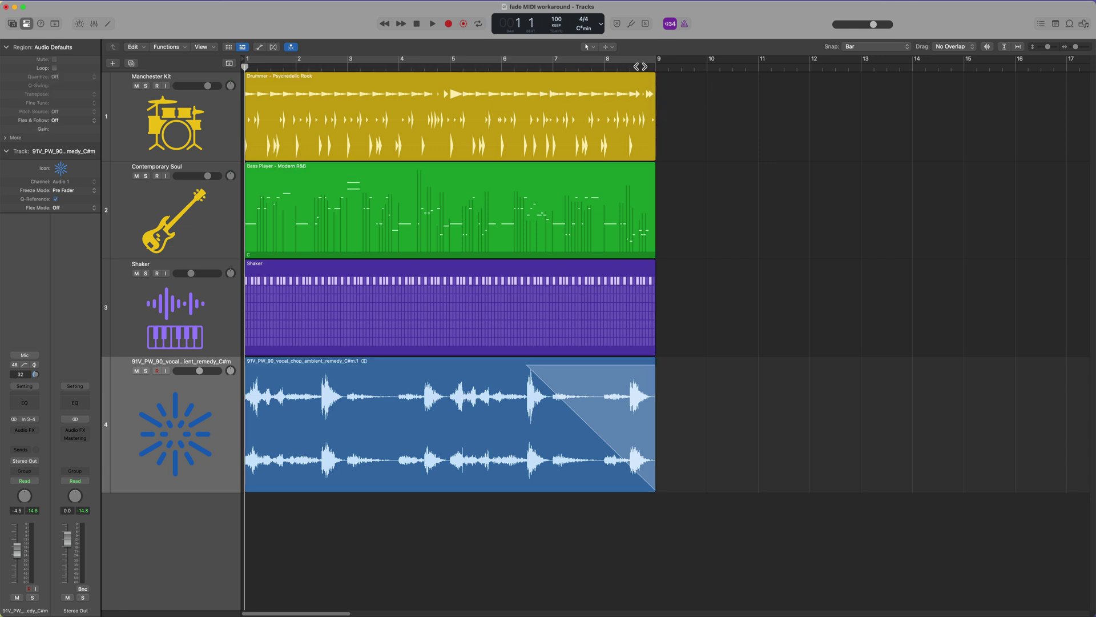
# Step: Draw a fade-in at the start of the vocal chop region with the Fade tool
pyautogui.click(609, 47)
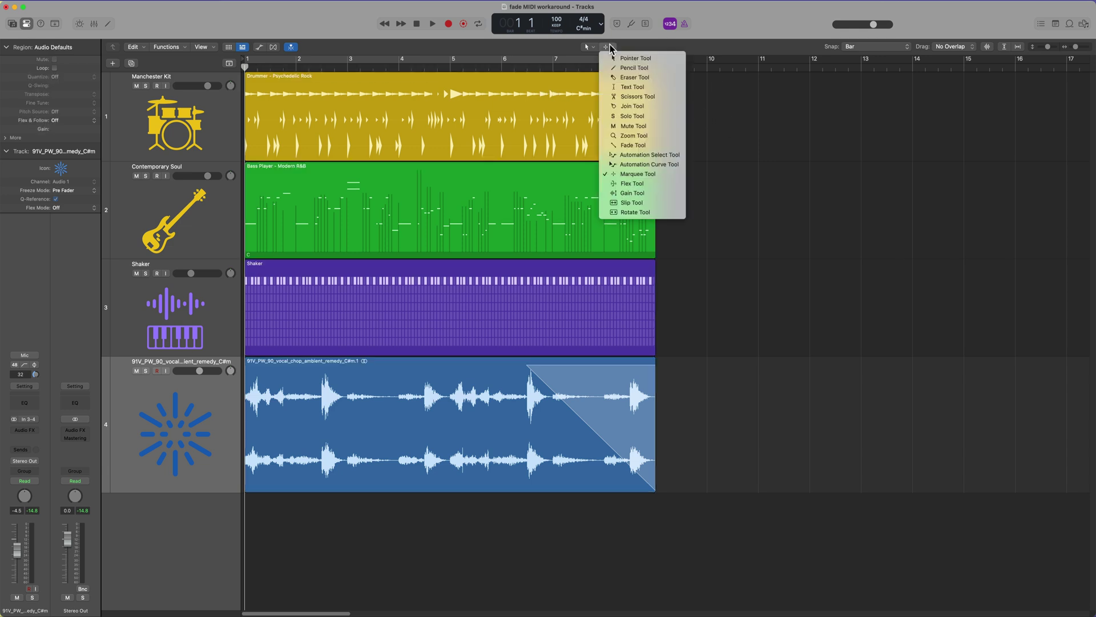
pyautogui.click(645, 146)
pyautogui.moveTo(331, 396); pyautogui.dragTo(246, 407)
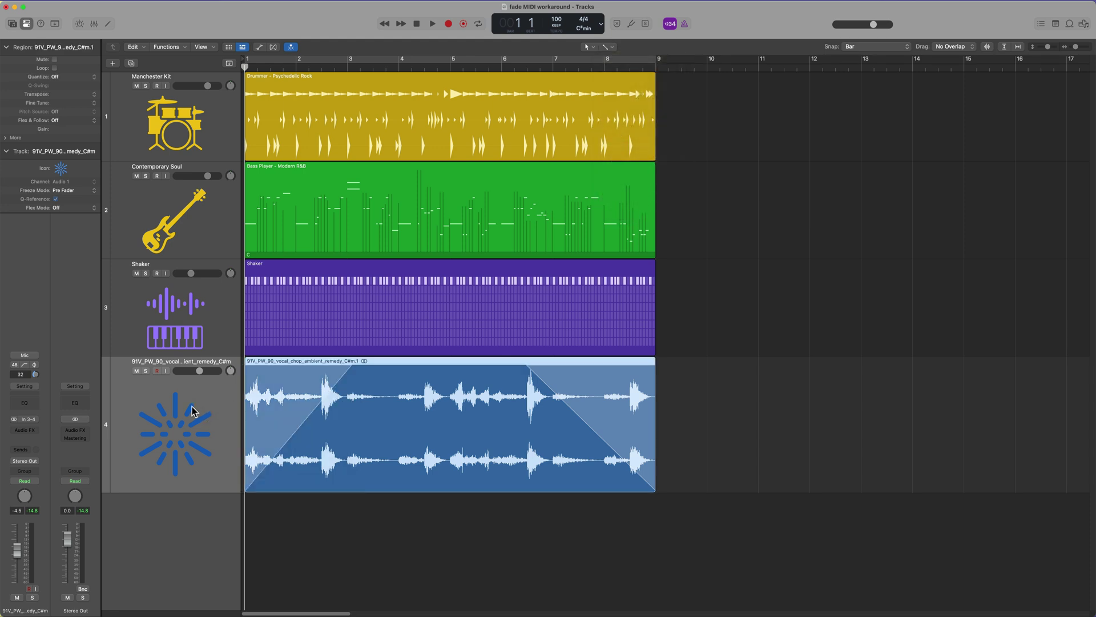
# Step: Undo the accidental moves of the Shaker, Bass Player and Drummer regions
pyautogui.moveTo(561, 330); pyautogui.dragTo(632, 300)
pyautogui.click(551, 210)
pyautogui.moveTo(551, 210); pyautogui.dragTo(602, 210)
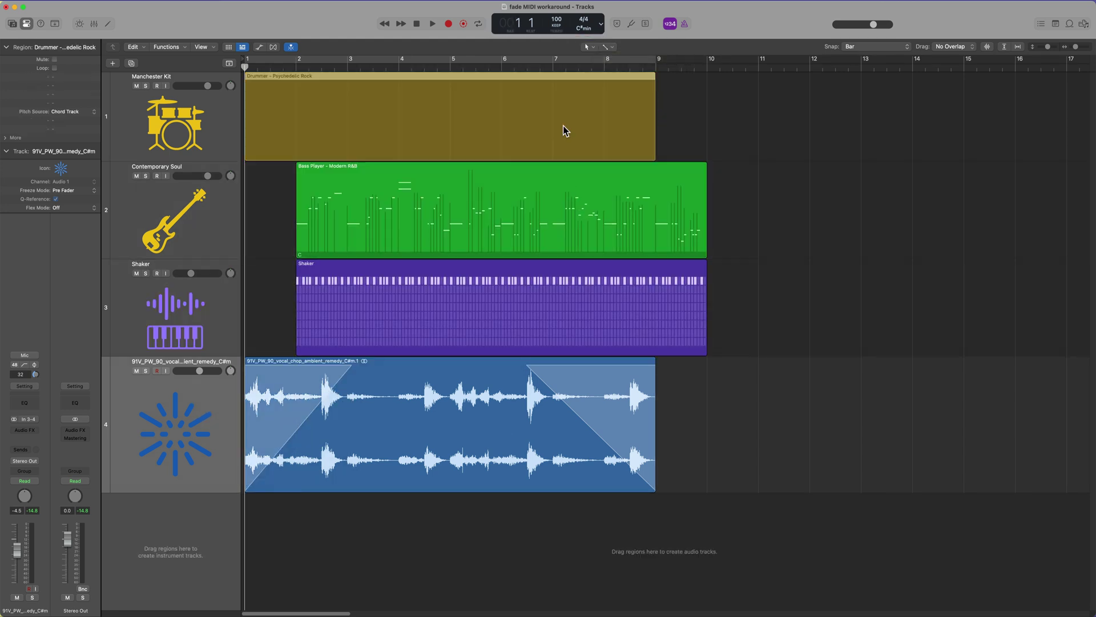
pyautogui.moveTo(563, 129); pyautogui.dragTo(615, 130)
pyautogui.press('super+z')
pyautogui.press('super+z')
pyautogui.press('super+z')
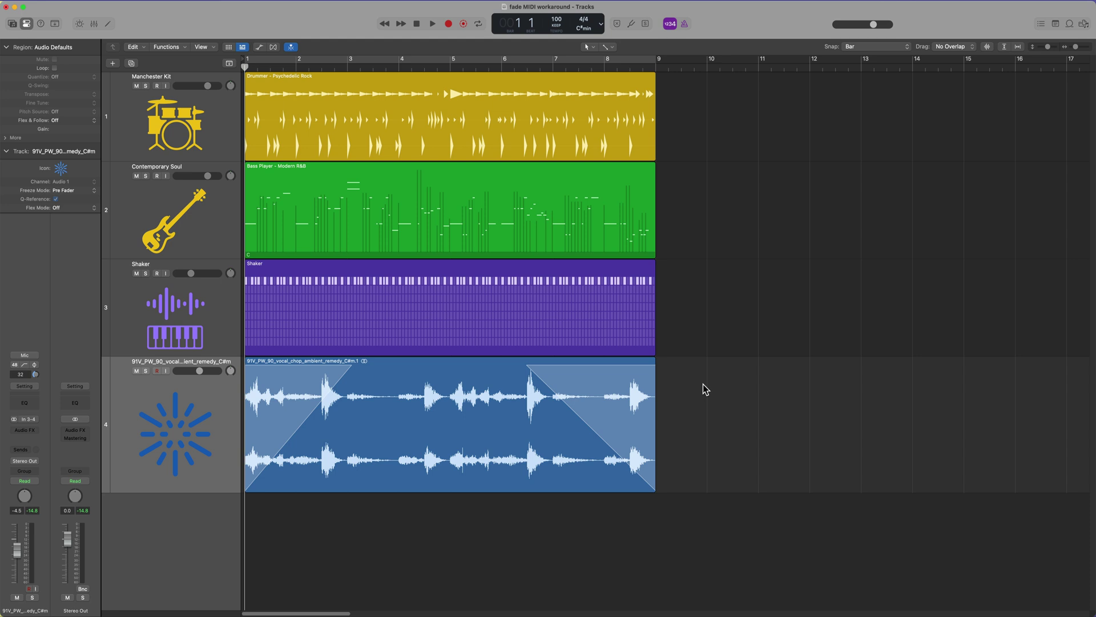
# Step: Solo the vocal chop track, raise its volume to -3.3 dB, and play it back
pyautogui.press('super+Right')
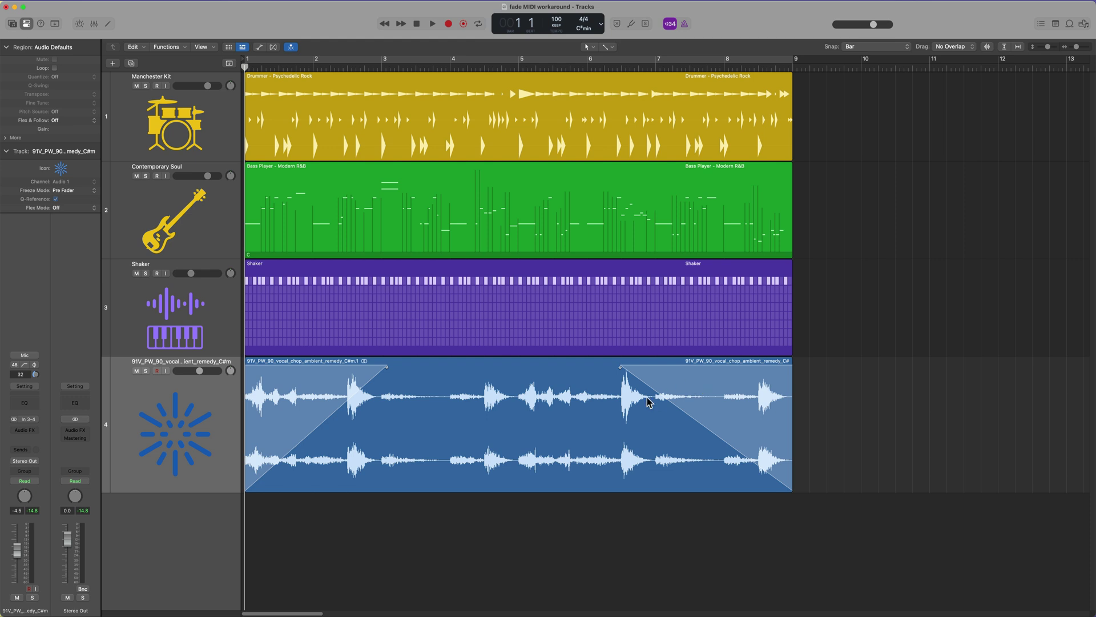
pyautogui.click(212, 422)
pyautogui.press('s')
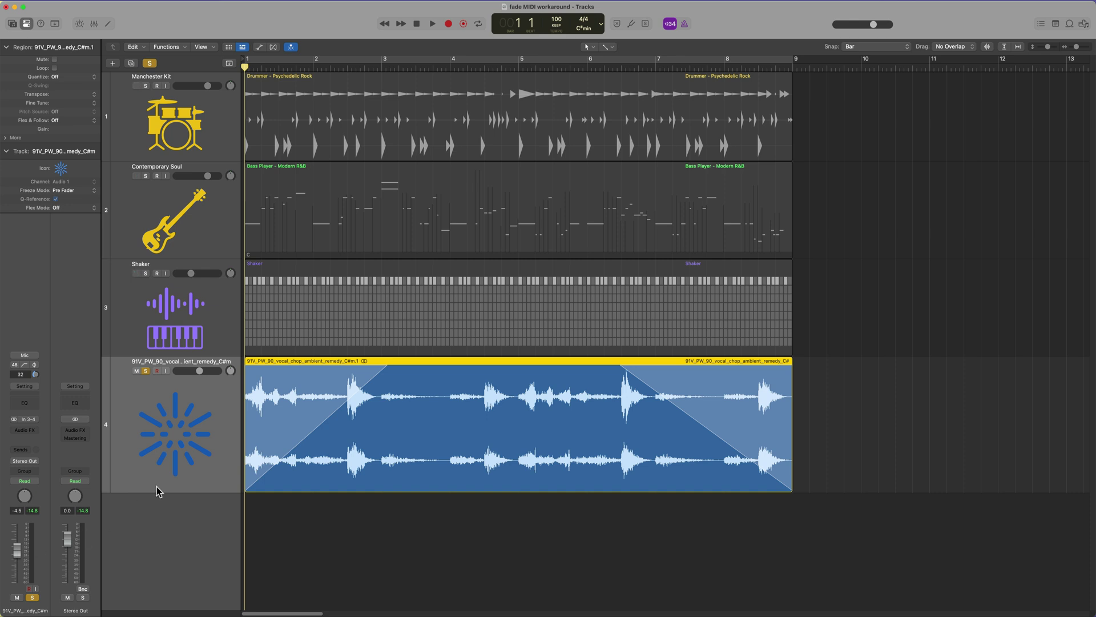
pyautogui.moveTo(17, 549); pyautogui.dragTo(17, 545)
pyautogui.press('space')
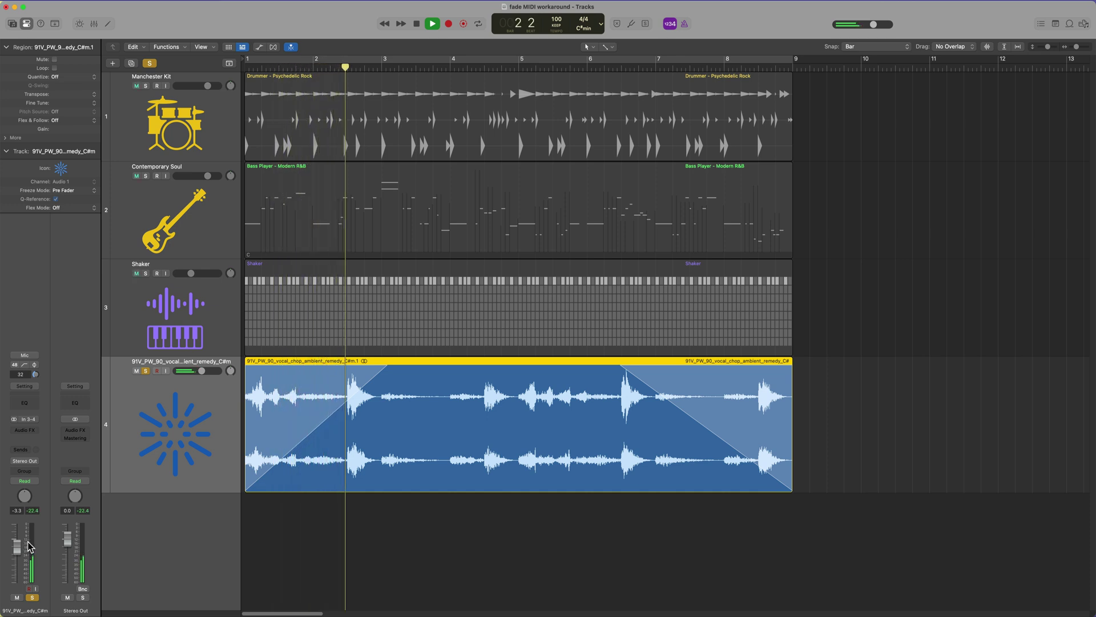
pyautogui.press('space')
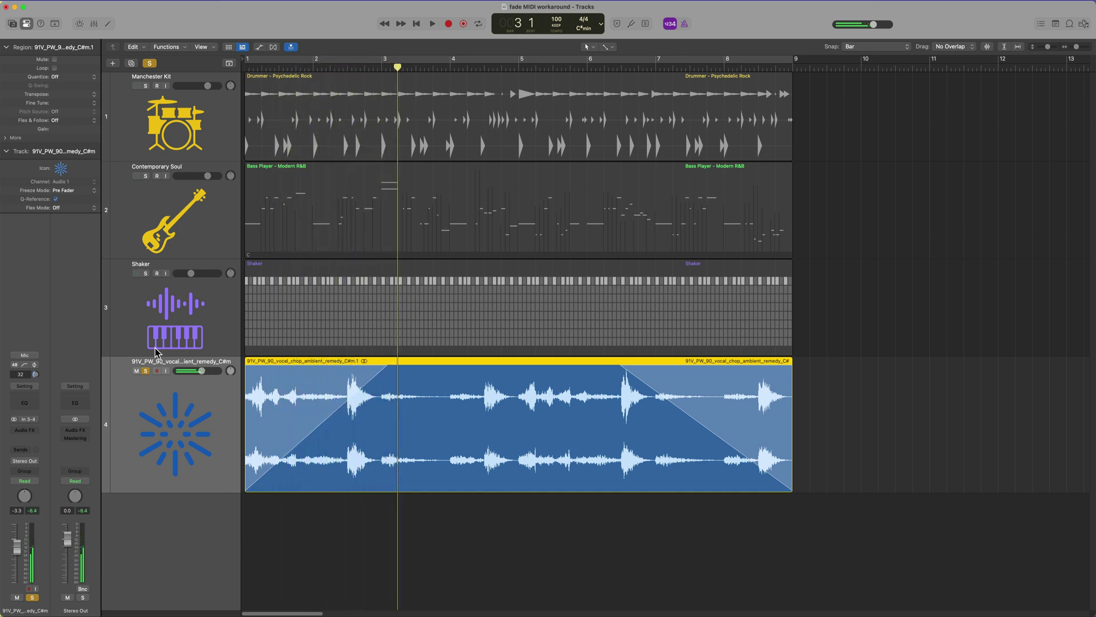
# Step: Delete the vocal region's fade-in and fade-out, unsolo its track, and return the playhead to bar 1
pyautogui.click(325, 530)
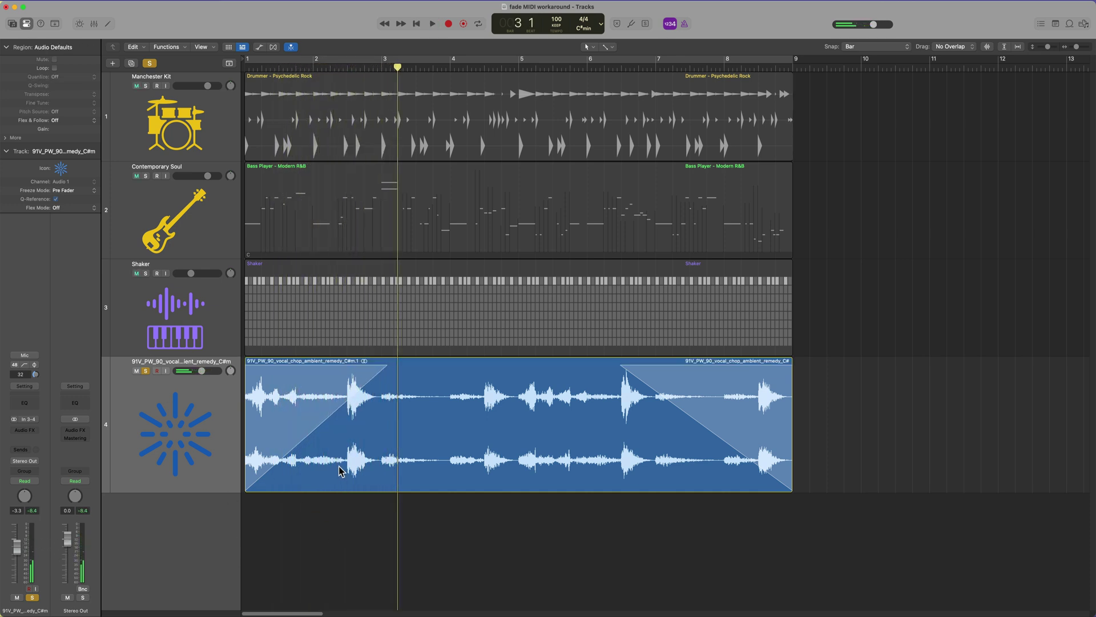
pyautogui.keyDown('alt'); pyautogui.click(384, 367); pyautogui.keyUp('alt')
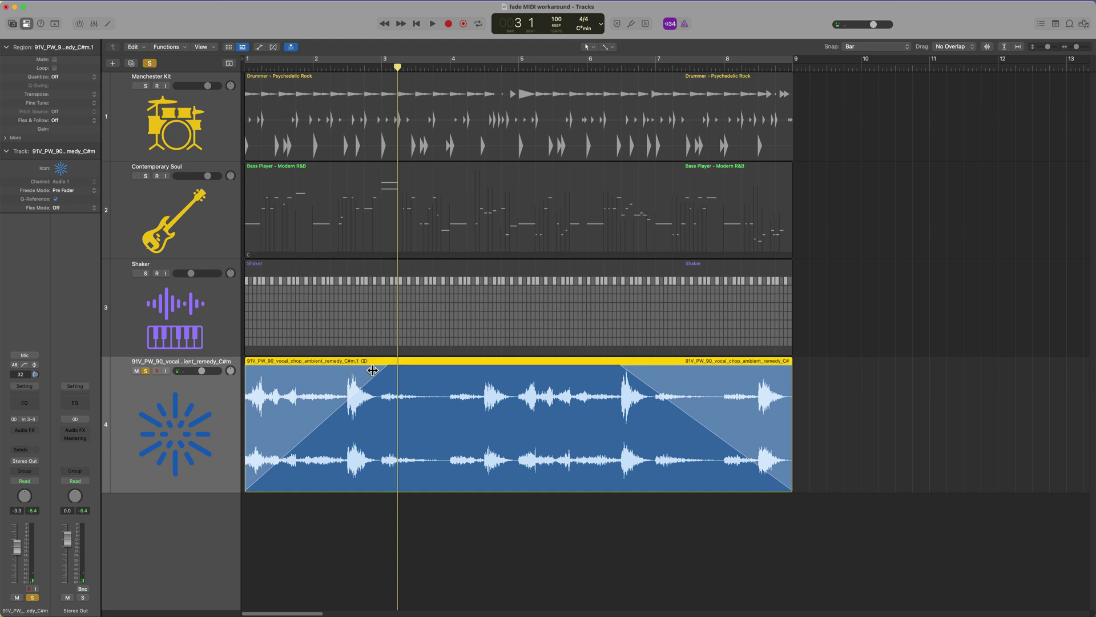
pyautogui.keyDown('alt'); pyautogui.click(642, 374); pyautogui.keyUp('alt')
pyautogui.click(146, 372)
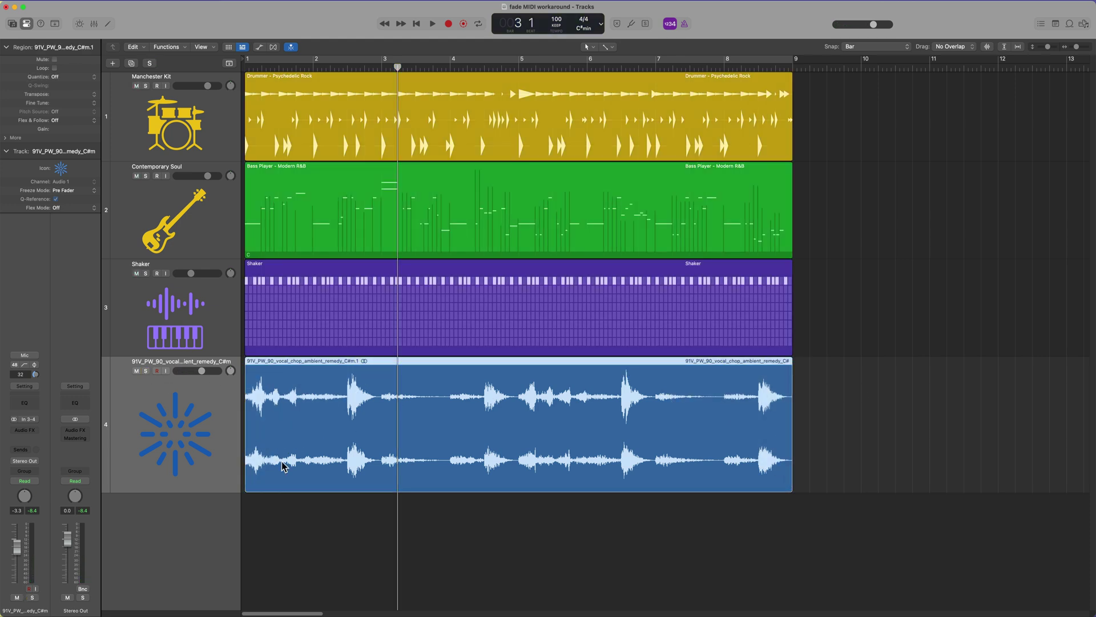
pyautogui.click(477, 525)
pyautogui.press('Return')
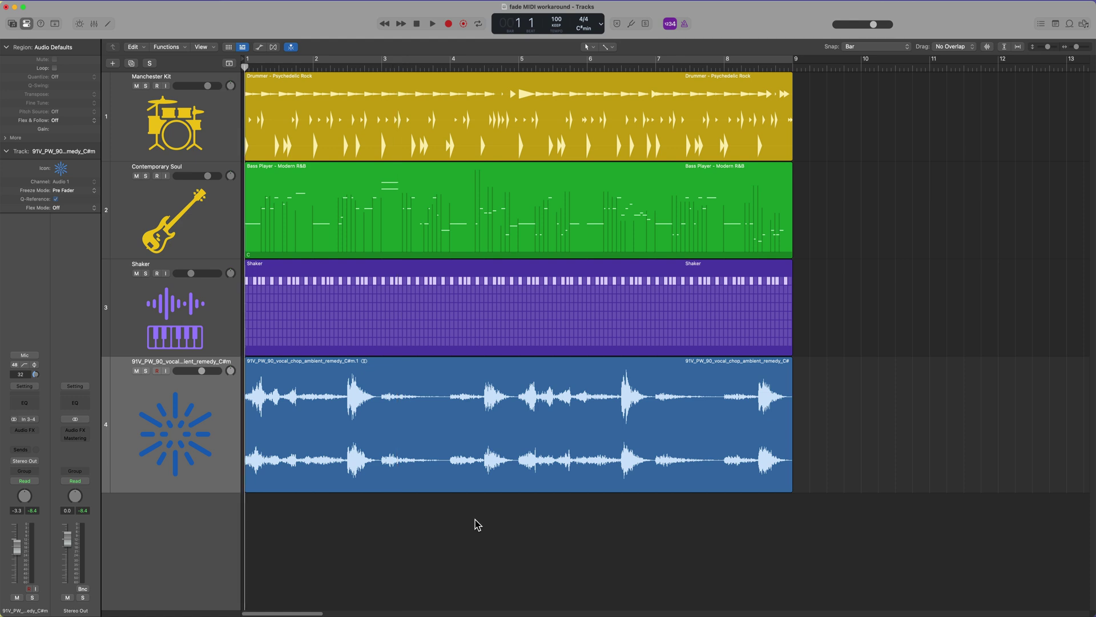
# Step: Show the automation lanes and switch the Manchester Kit track from Region to Track automation
pyautogui.press('a')
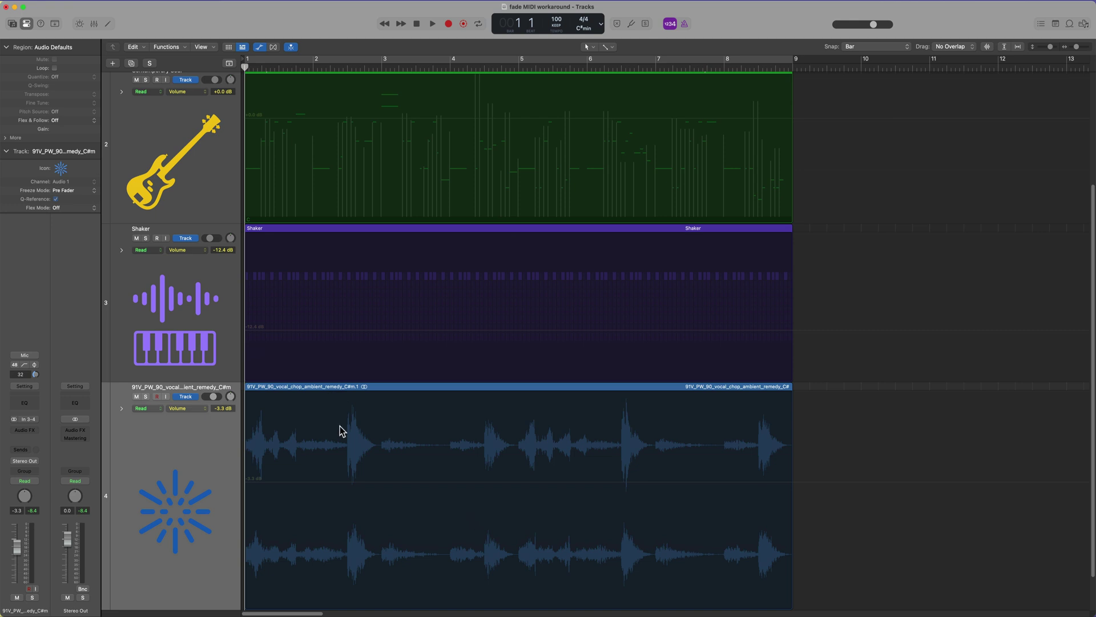
pyautogui.scroll(3, 412, 439)
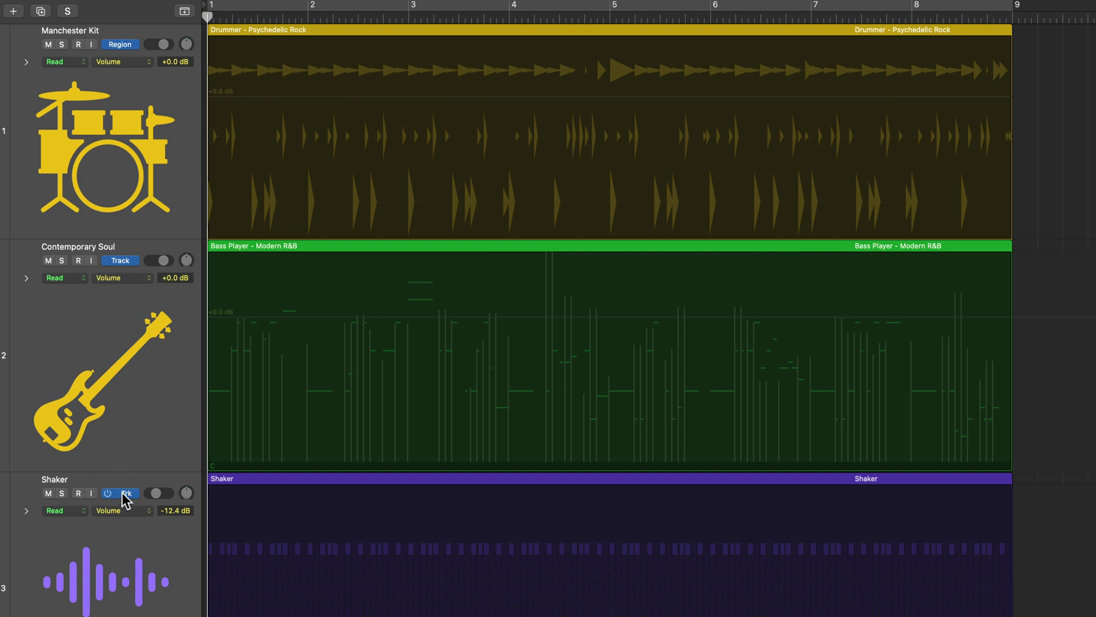
pyautogui.click(128, 46)
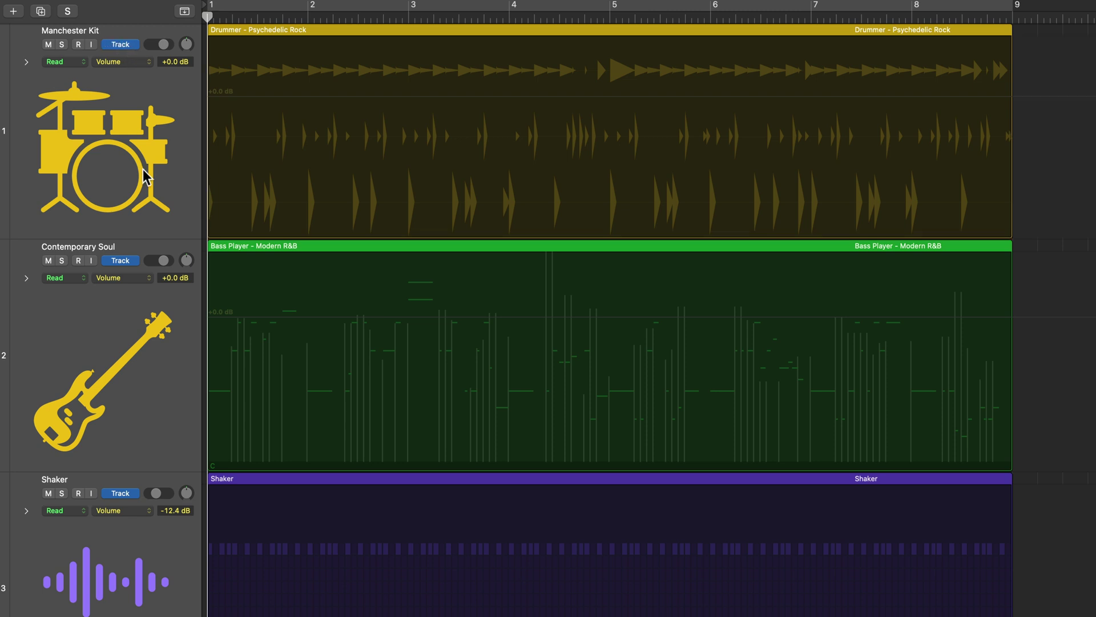
pyautogui.scroll(-1, 302, 109)
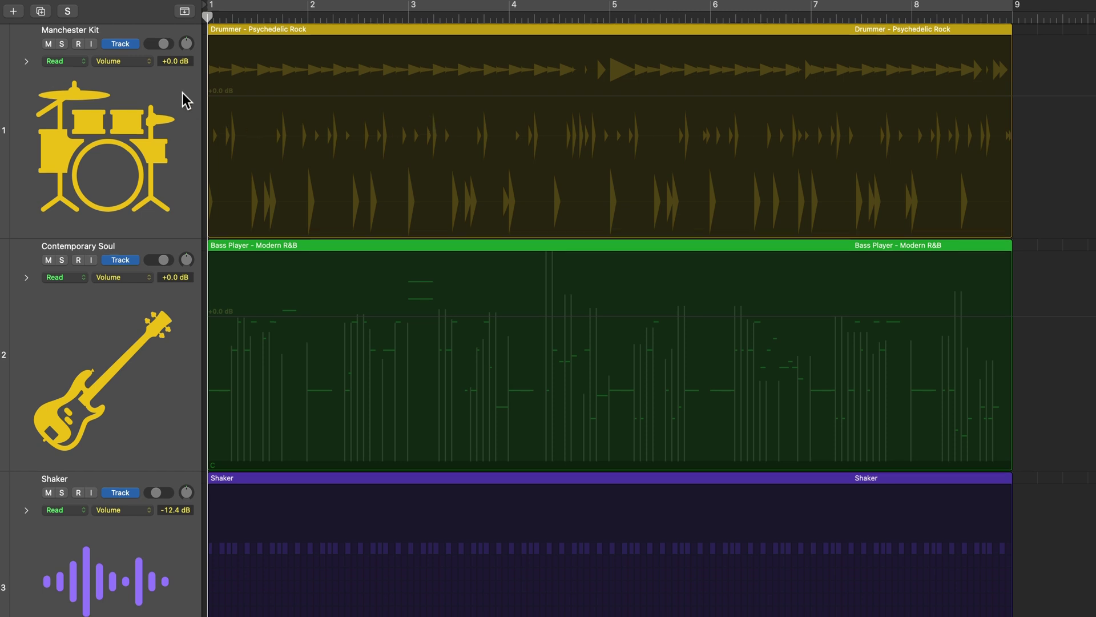
# Step: Show the drum track's Volume automation and drag its first point down to silence at bar 1
pyautogui.click(132, 61)
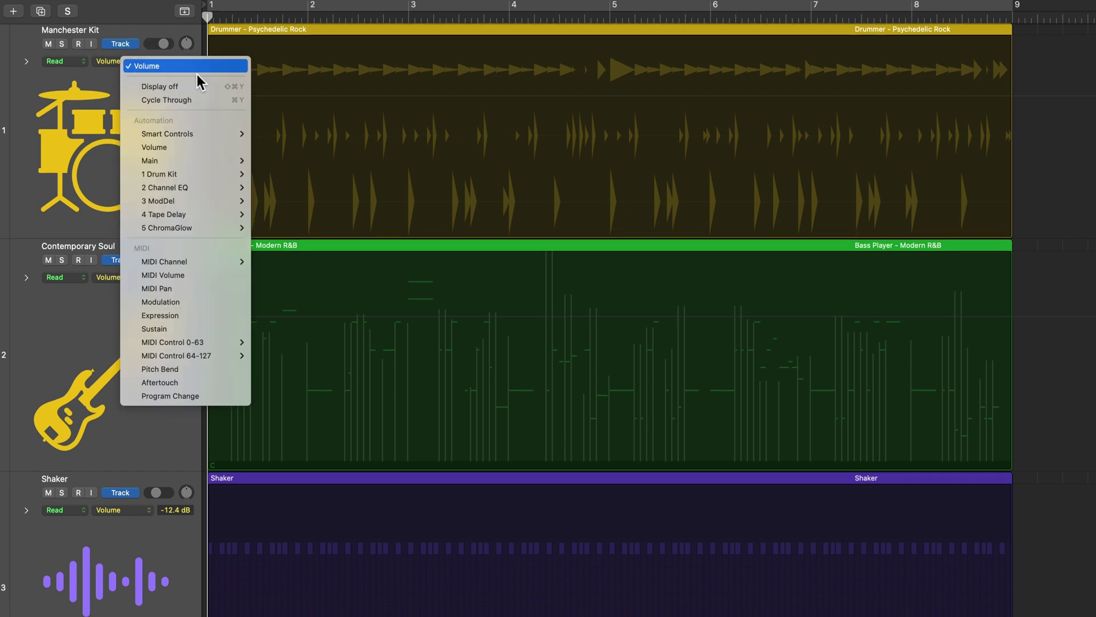
pyautogui.click(204, 143)
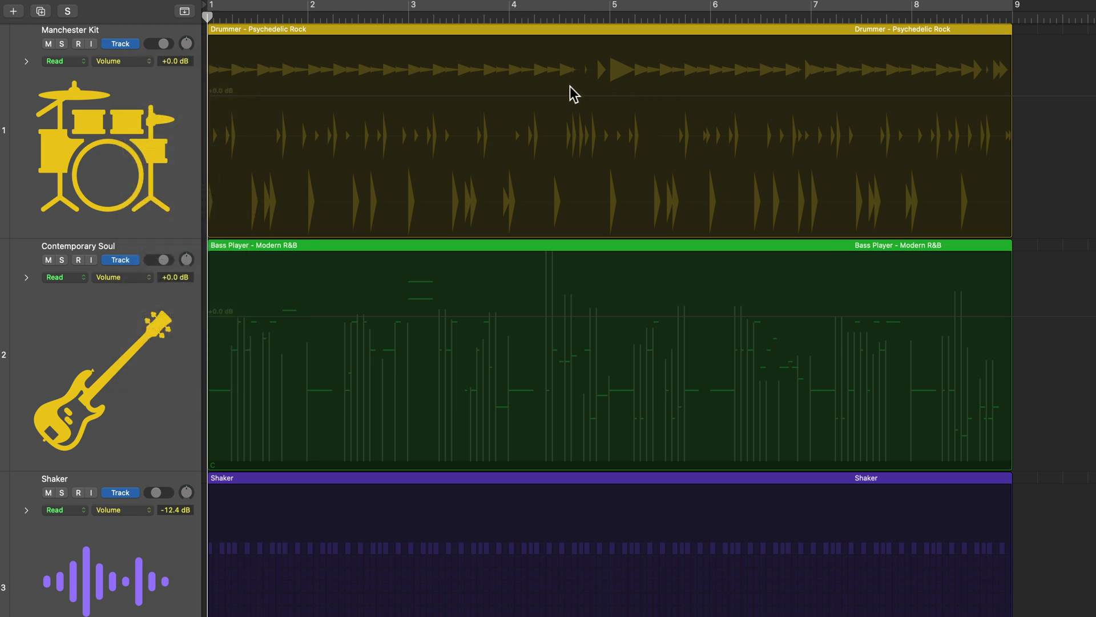
pyautogui.click(412, 97)
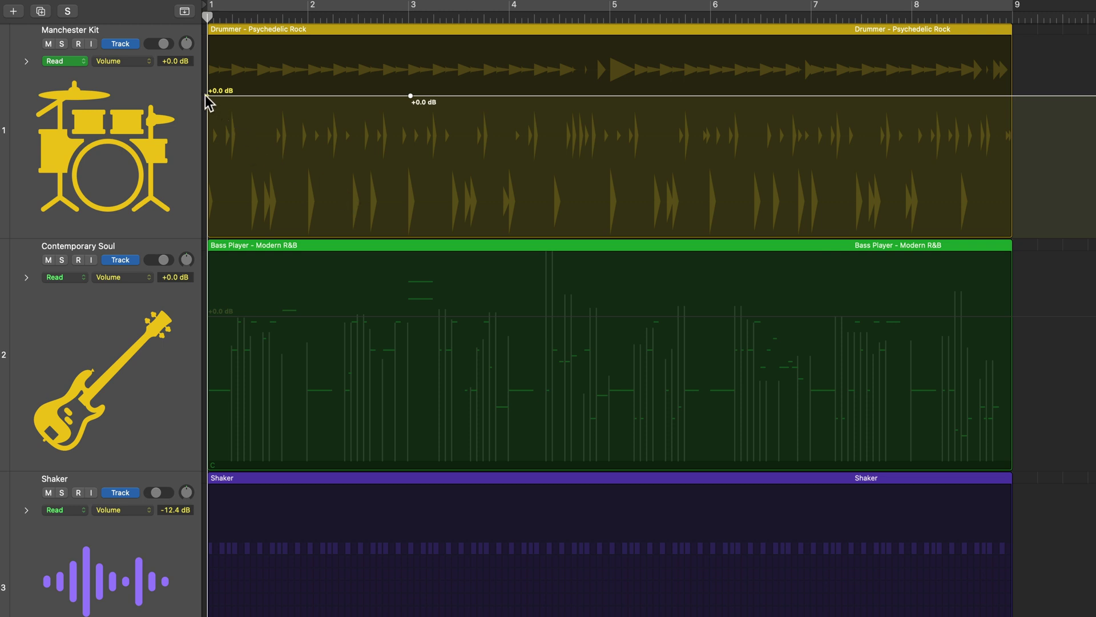
pyautogui.moveTo(206, 95); pyautogui.dragTo(207, 235)
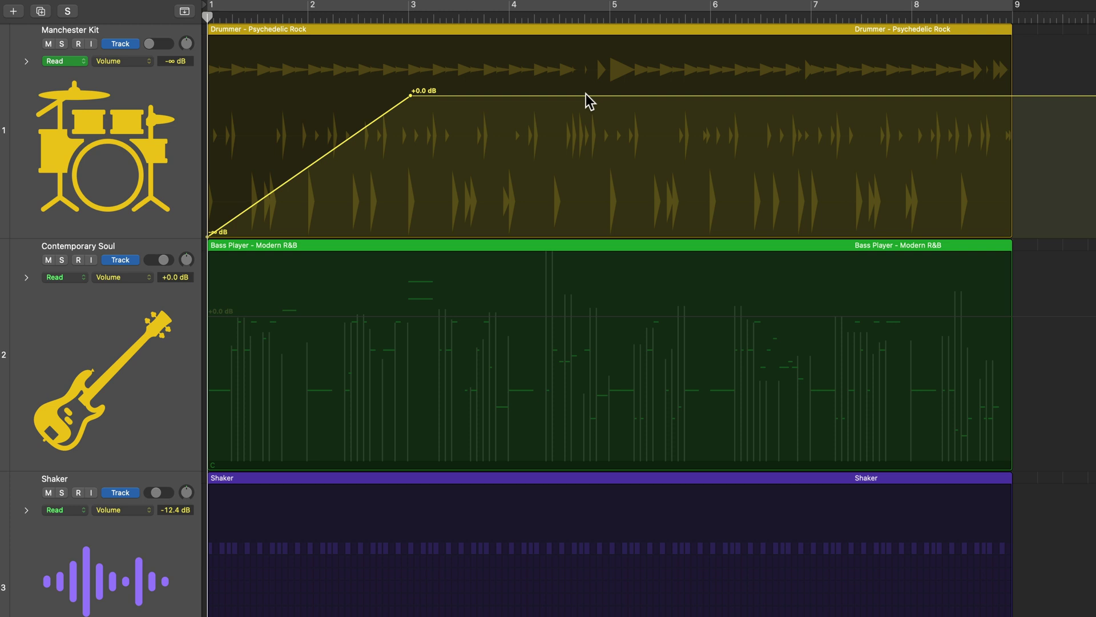
# Step: Add volume points, try a dip to -3.4 dB, then undo the extra points
pyautogui.click(586, 96)
pyautogui.click(630, 95)
pyautogui.click(775, 95)
pyautogui.click(836, 95)
pyautogui.moveTo(752, 95); pyautogui.dragTo(719, 142)
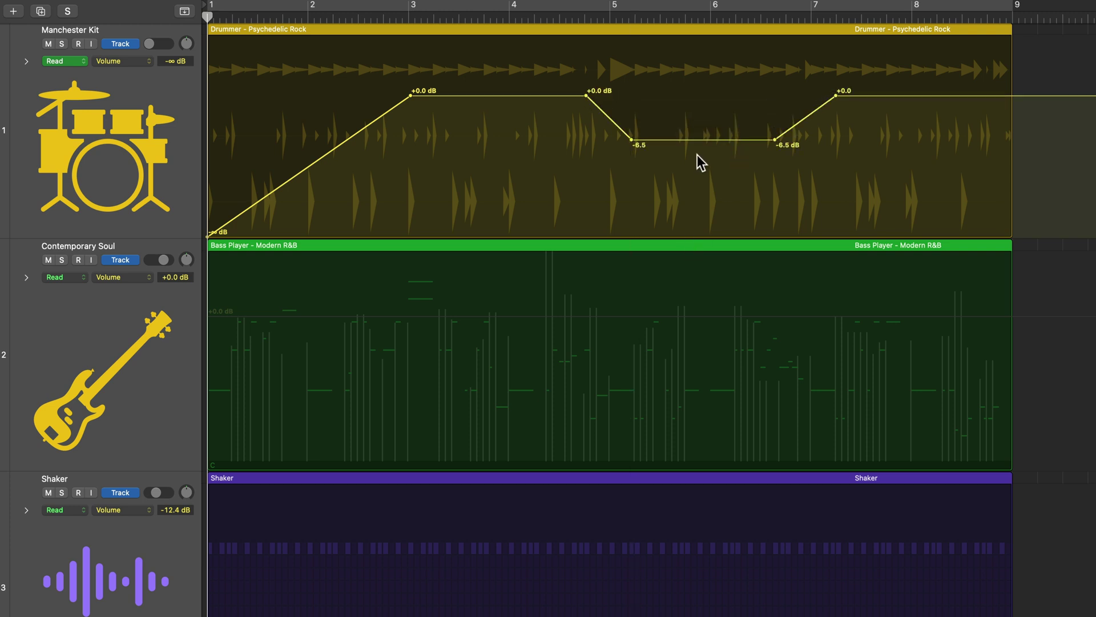
pyautogui.moveTo(713, 140); pyautogui.dragTo(674, 122)
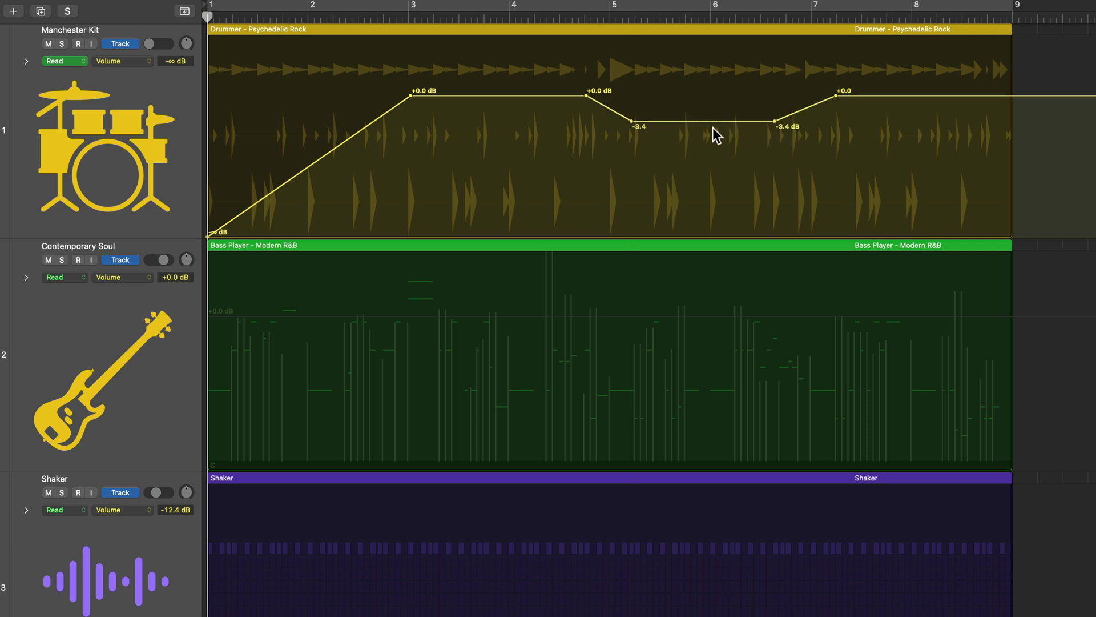
pyautogui.press('super+z')
pyautogui.press('super+z')
pyautogui.press('super+z')
pyautogui.press('super+z')
pyautogui.press('super+z')
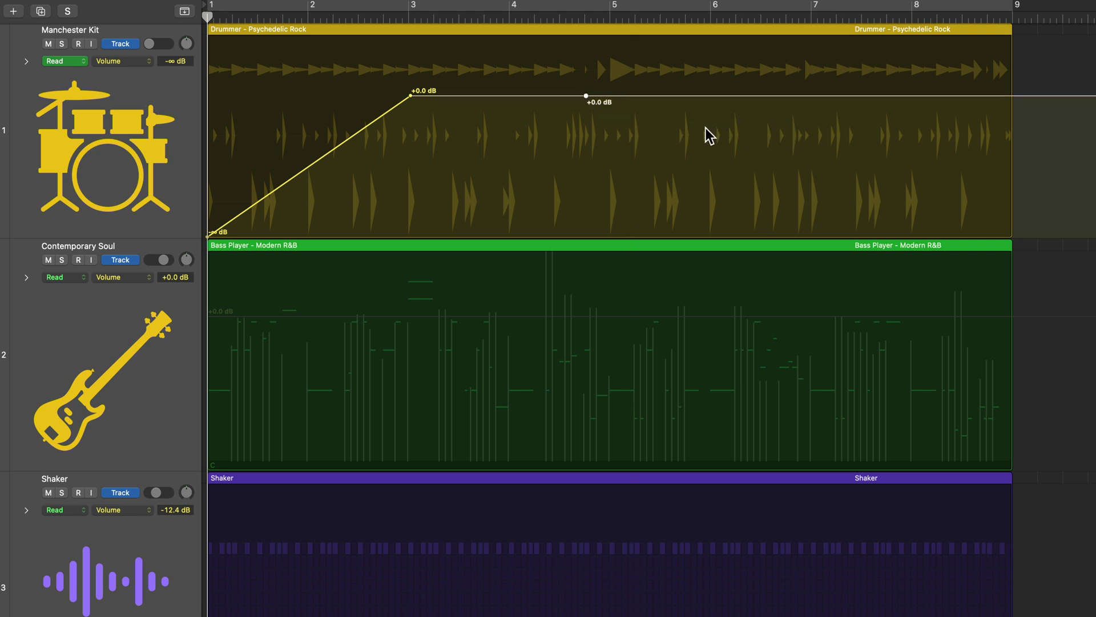
pyautogui.press('super+z')
# Step: Fade the drum volume from bar 7 to silence at the region end, rising again after bar 9
pyautogui.click(817, 96)
pyautogui.moveTo(974, 97); pyautogui.dragTo(1027, 277)
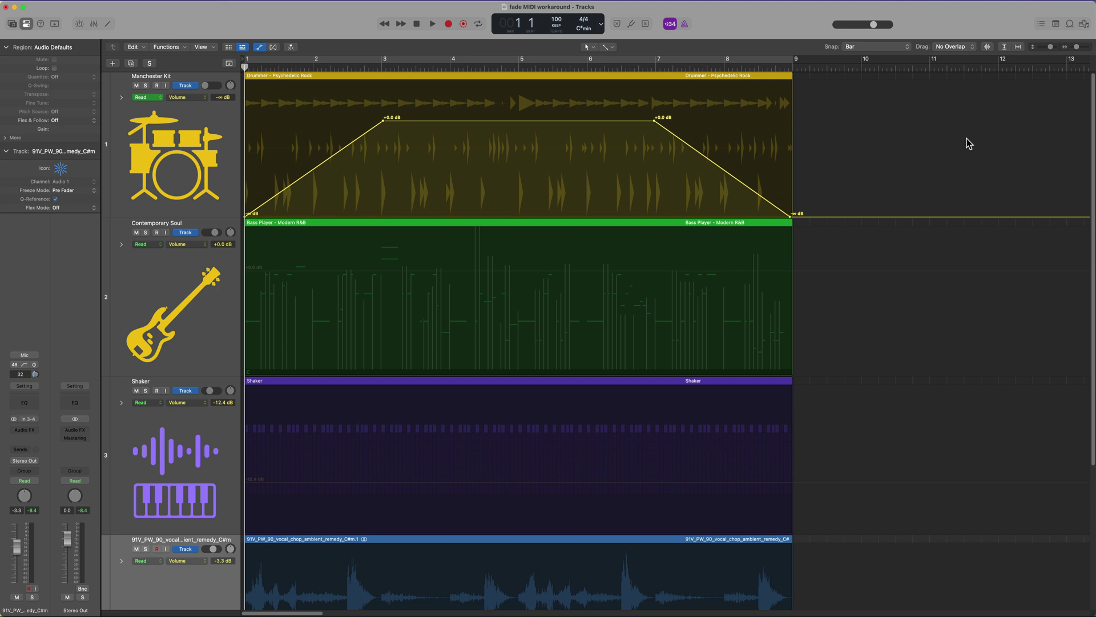
pyautogui.click(828, 217)
pyautogui.click(843, 216)
pyautogui.moveTo(858, 217); pyautogui.dragTo(895, 122)
# Step: Lower the drum volume plateaus, including the one after bar 9, to -1.3 dB
pyautogui.press('Return')
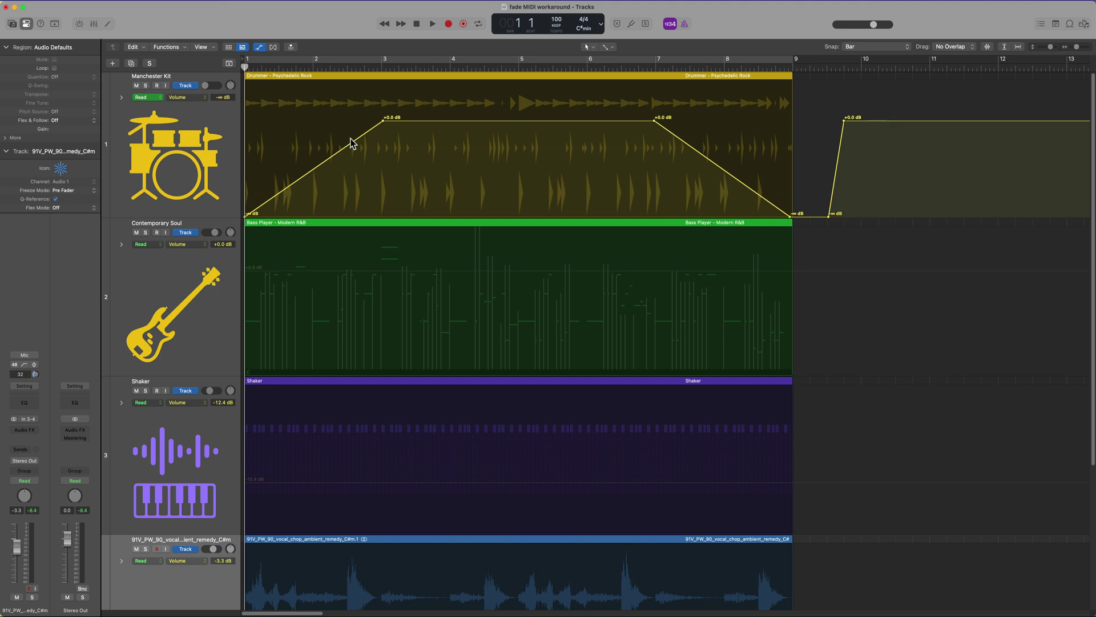
pyautogui.click(213, 144)
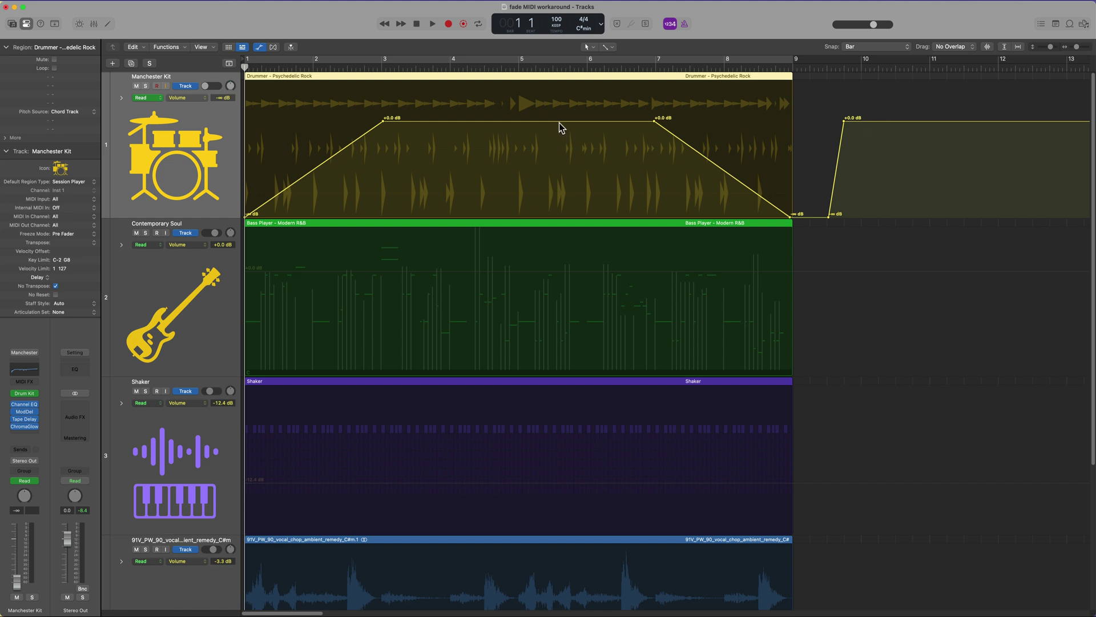
pyautogui.moveTo(560, 122); pyautogui.dragTo(560, 128)
pyautogui.moveTo(857, 122); pyautogui.dragTo(865, 126)
pyautogui.click(184, 130)
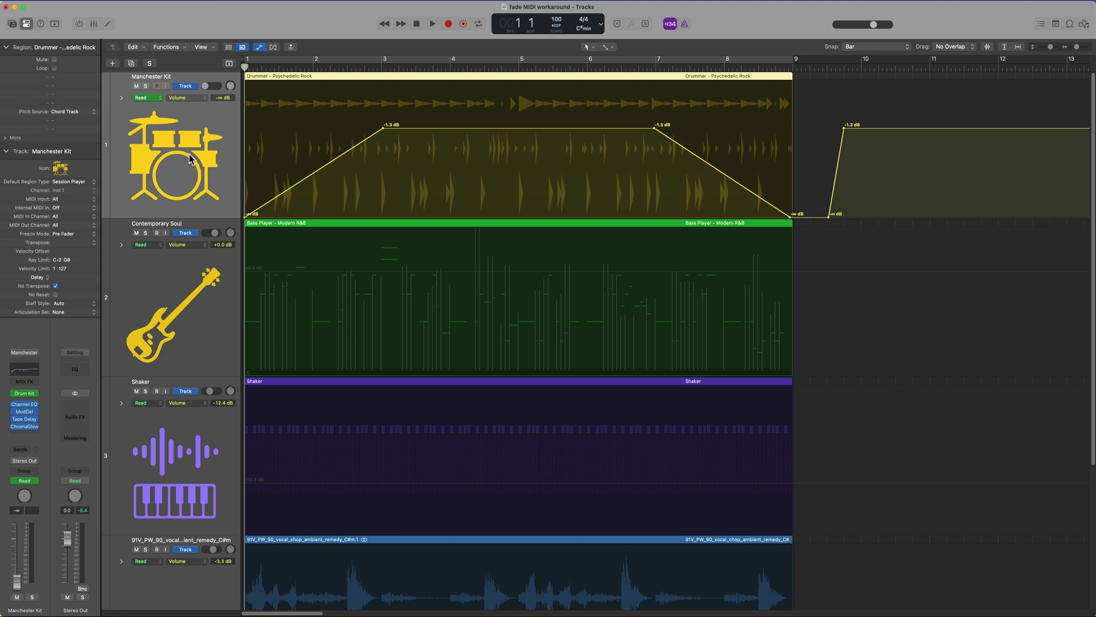
# Step: Insert a stereo Gain plug-in on the Manchester Kit channel and reset its gain to 0.0 dB
pyautogui.click(32, 435)
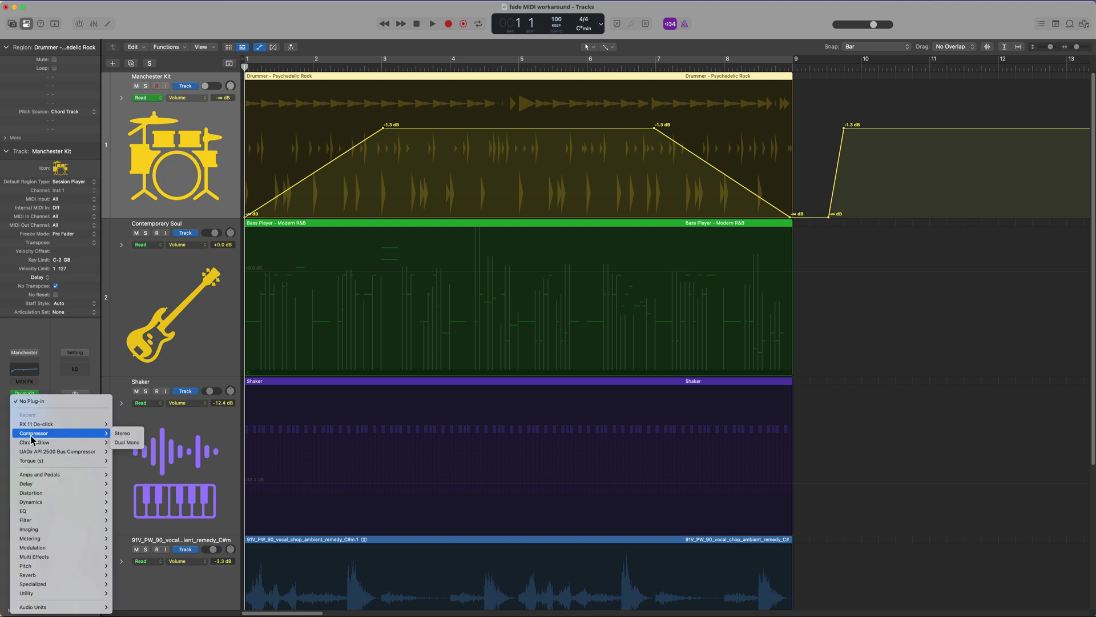
pyautogui.moveTo(62, 594)
pyautogui.moveTo(131, 589)
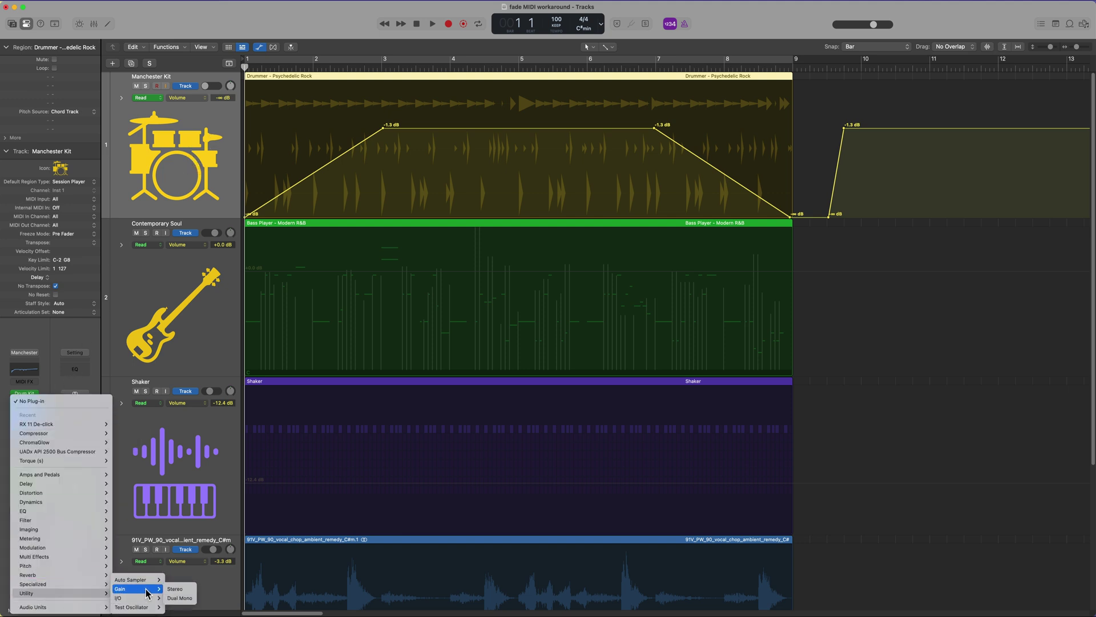
pyautogui.click(176, 590)
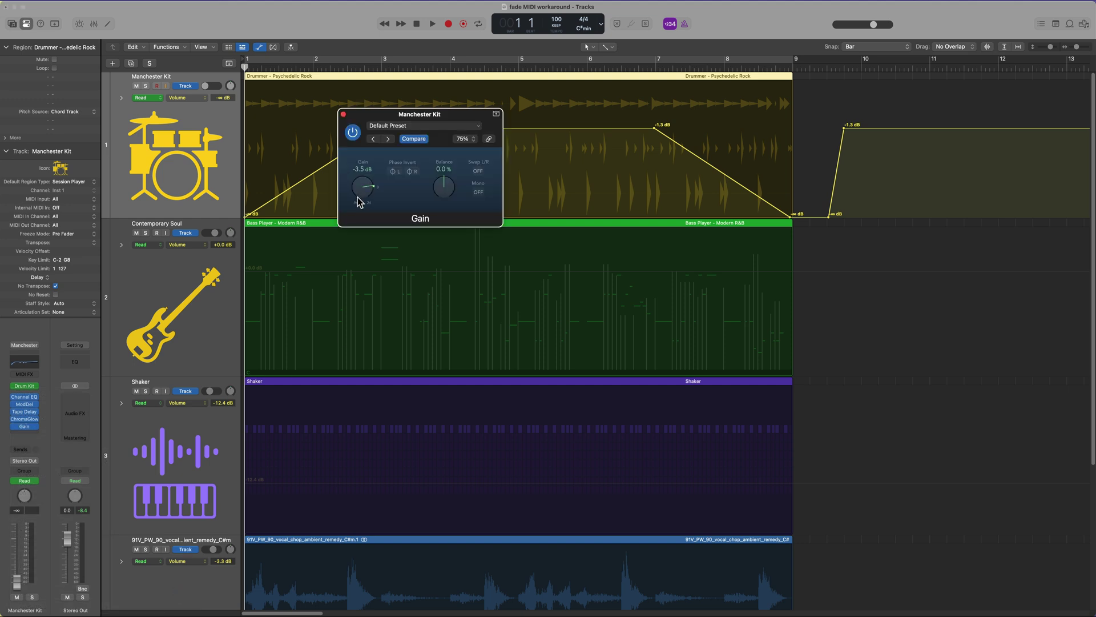
pyautogui.moveTo(359, 198)
pyautogui.mouseDown()
pyautogui.moveTo(352, 143)
pyautogui.moveTo(366, 190)
pyautogui.mouseUp()
pyautogui.keyDown('alt'); pyautogui.click(362, 187); pyautogui.keyUp('alt')
# Step: Solo the Manchester Kit track and play the drums from bar 1 through bar 4
pyautogui.click(343, 114)
pyautogui.press('s')
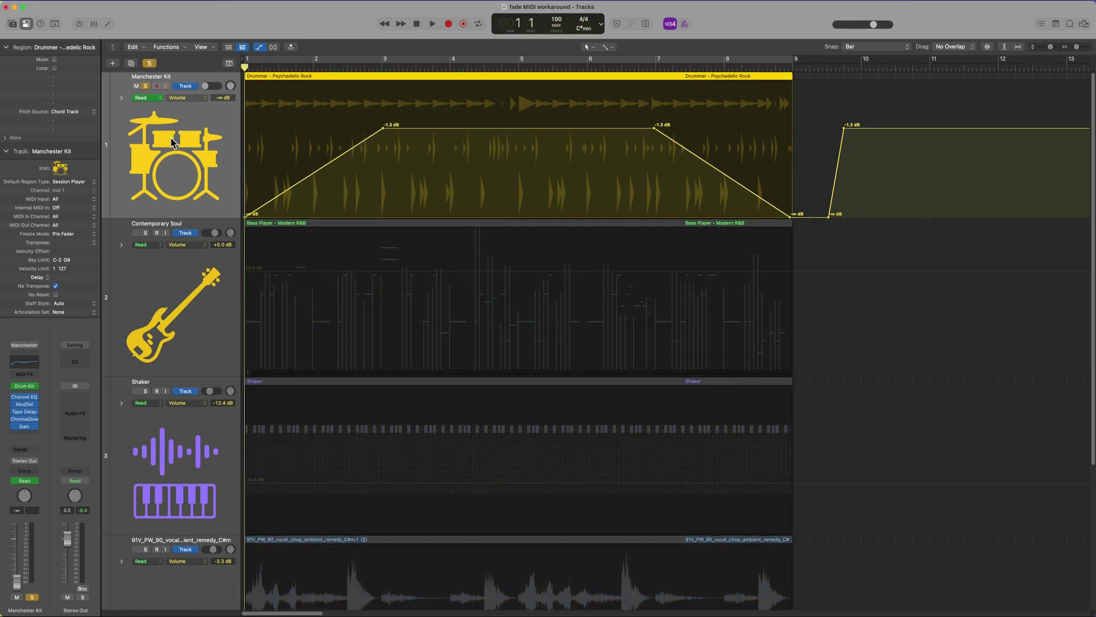
pyautogui.press('space')
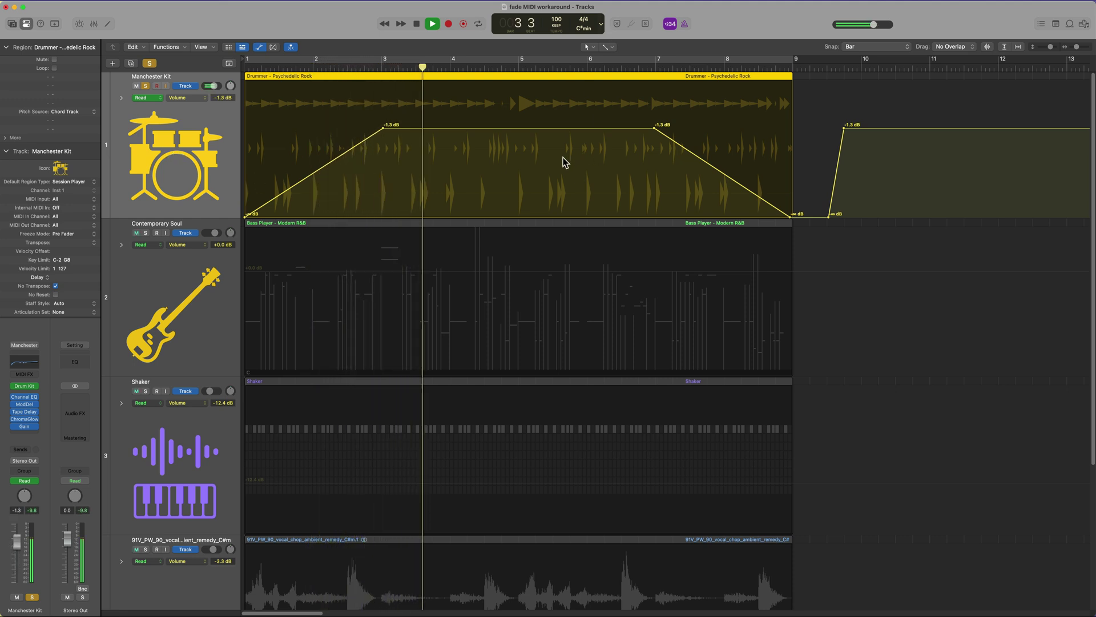
pyautogui.press('space')
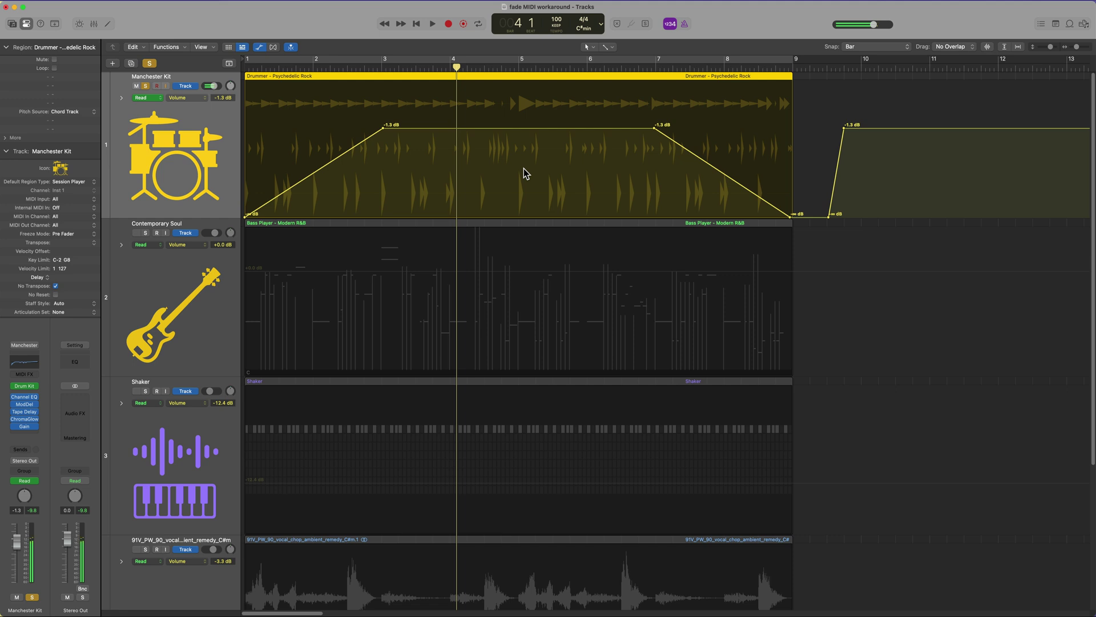
# Step: Curve the drum fade-in into a downward sag and the fade-out into an S shape
pyautogui.moveTo(323, 172); pyautogui.dragTo(304, 185)
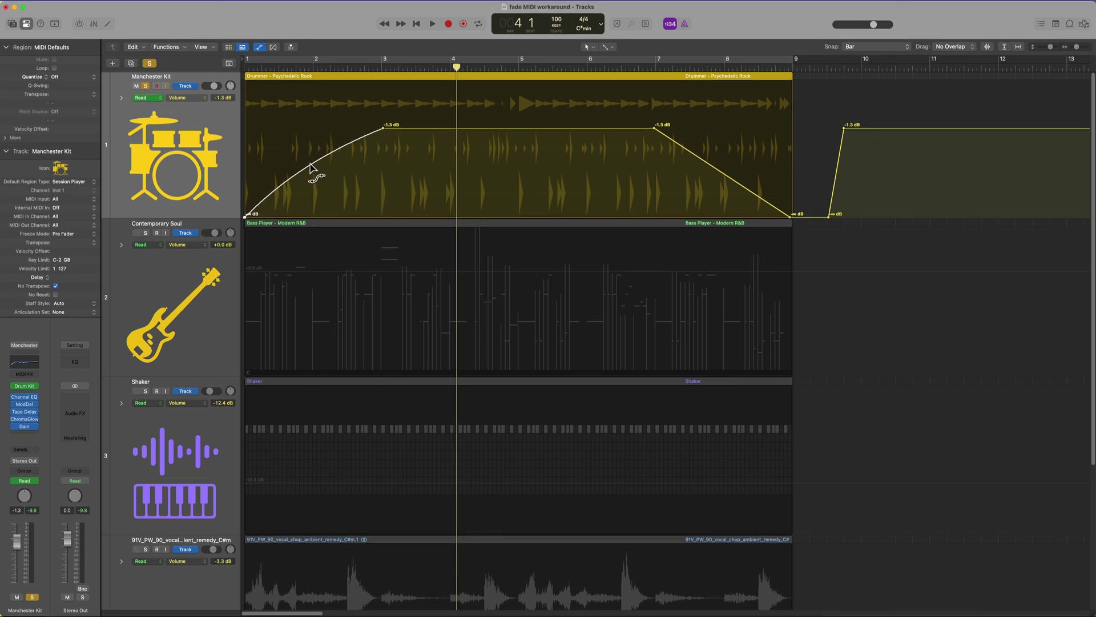
pyautogui.moveTo(314, 171); pyautogui.dragTo(304, 200)
pyautogui.moveTo(714, 173); pyautogui.dragTo(703, 174)
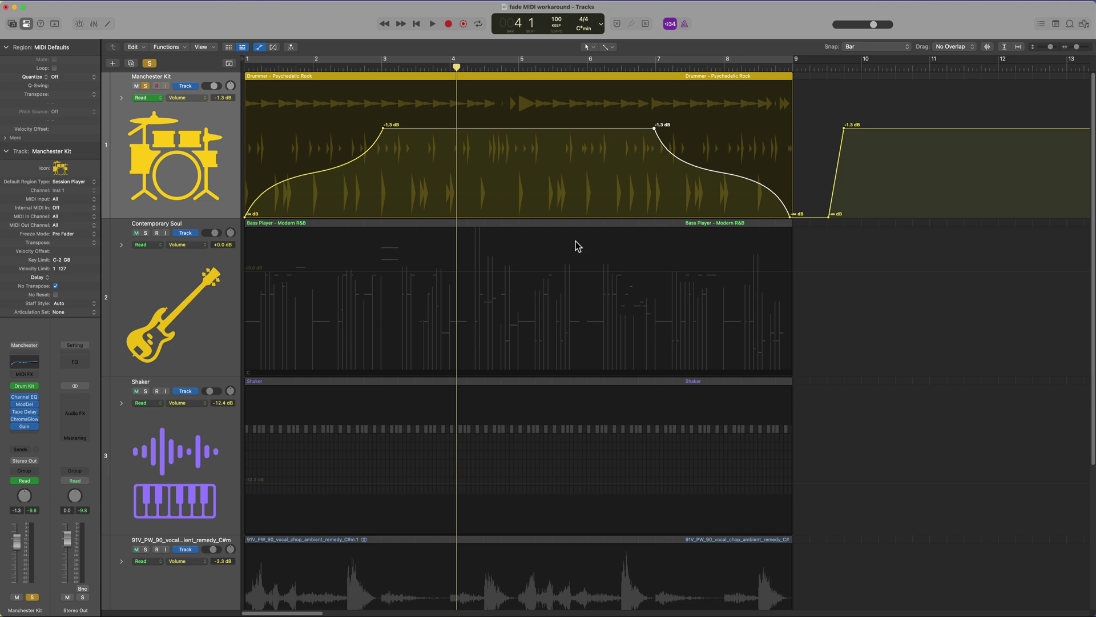
# Step: Hide the automation lines and make Scissors the alternate editing tool
pyautogui.click(576, 241)
pyautogui.press('a')
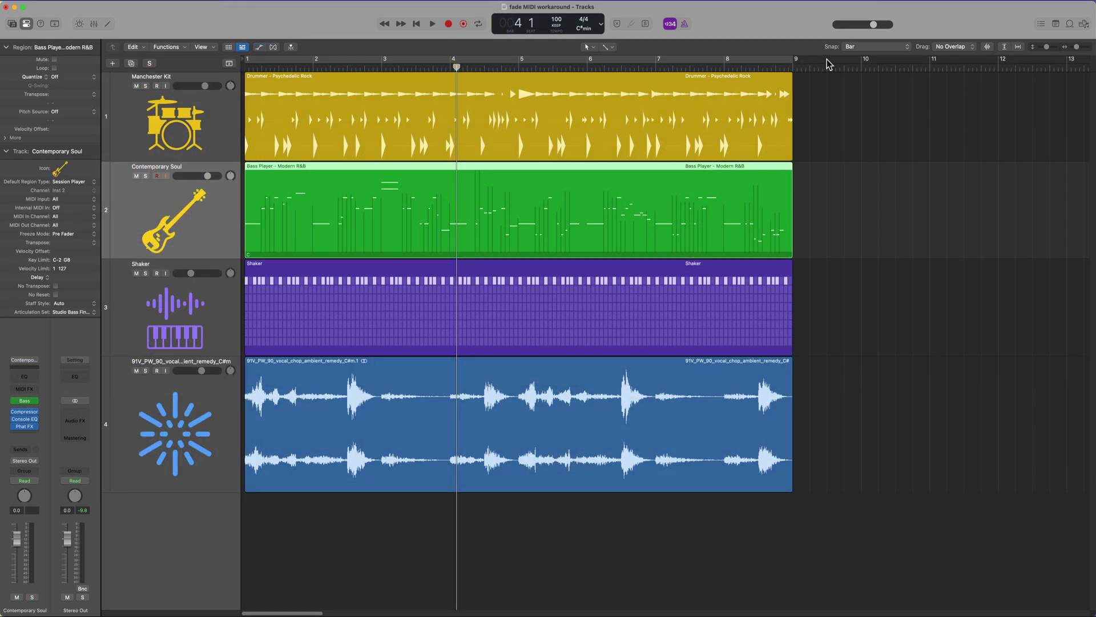
pyautogui.click(607, 47)
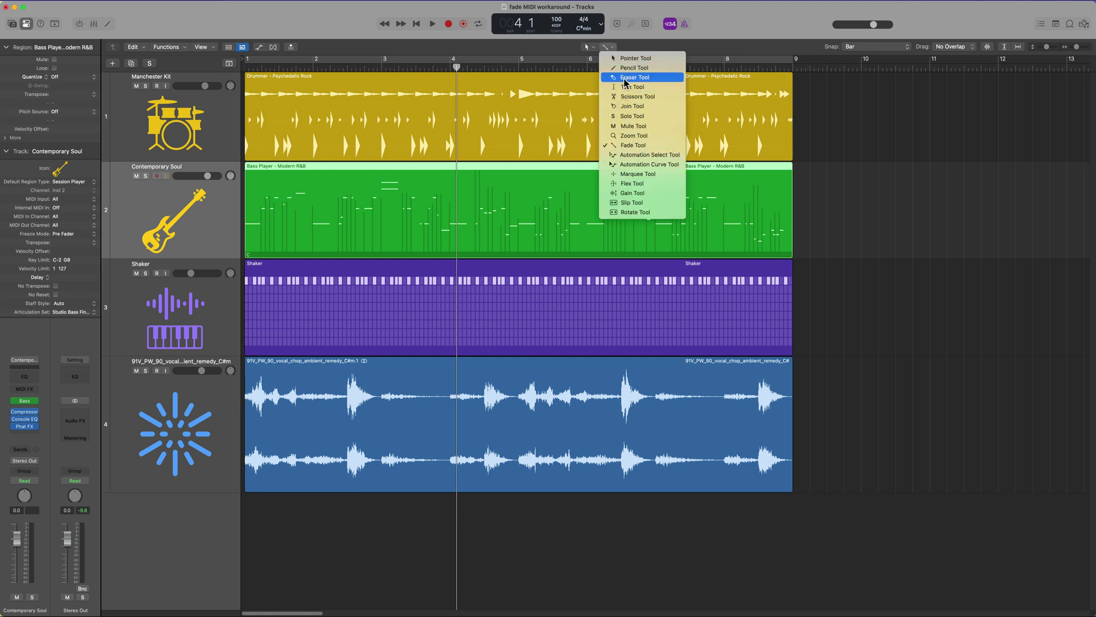
pyautogui.click(628, 96)
# Step: Split the Bass Player region at bar 5 and select the second half
pyautogui.keyDown('super'); pyautogui.click(515, 226); pyautogui.keyUp('super')
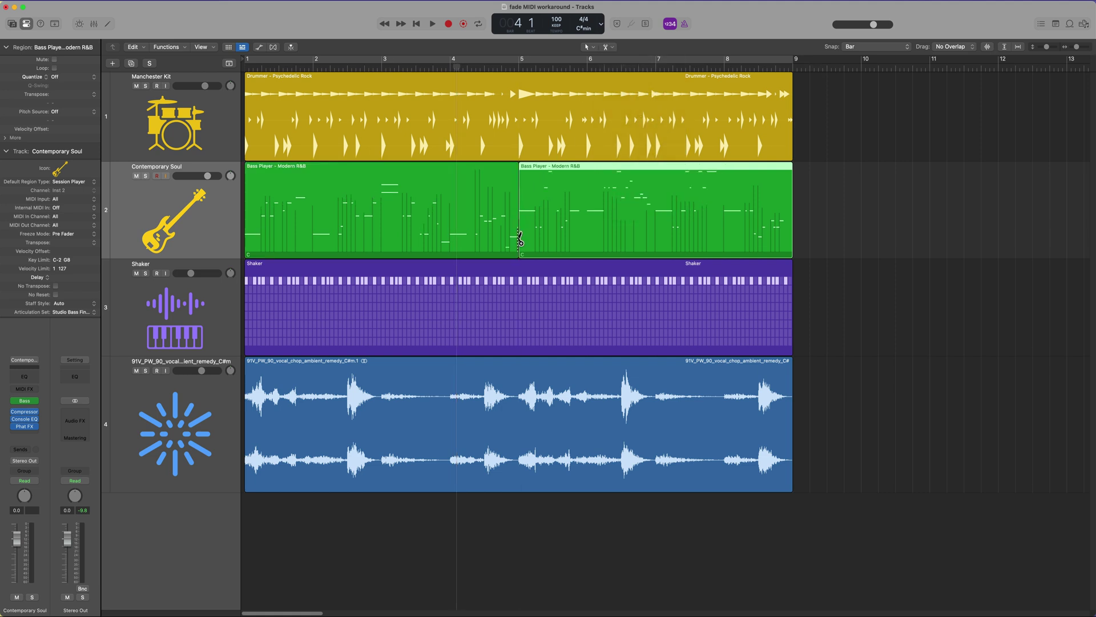
pyautogui.click(324, 219)
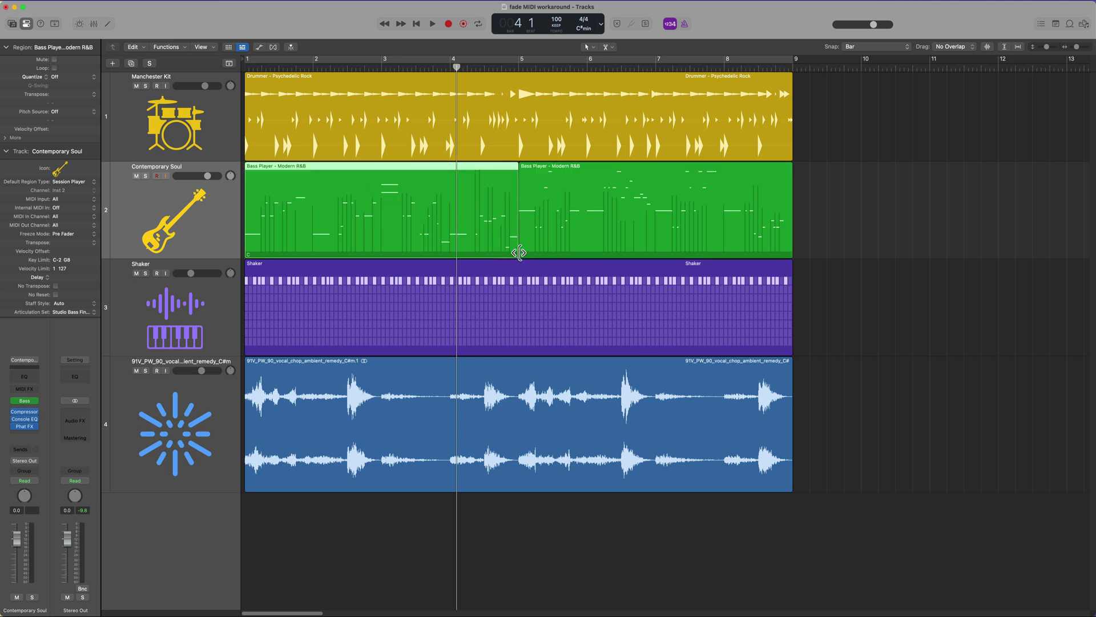
pyautogui.click(557, 184)
pyautogui.click(518, 64)
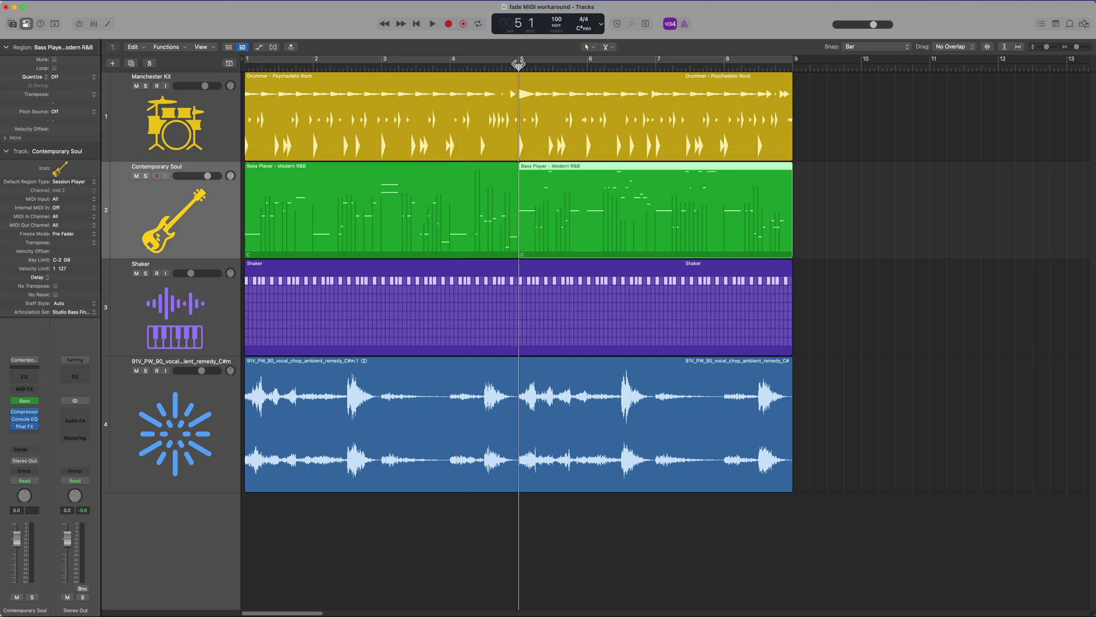
# Step: Show region-based Volume automation for both Bass Player regions, with shorter tracks to fit
pyautogui.click(204, 215)
pyautogui.press('a')
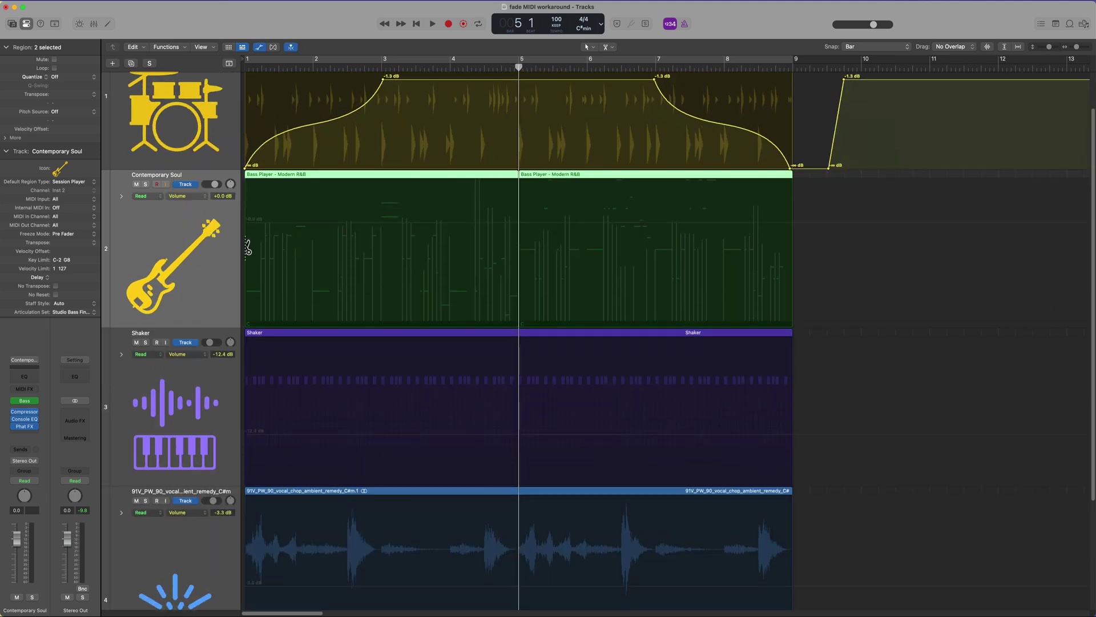
pyautogui.press('super+Up')
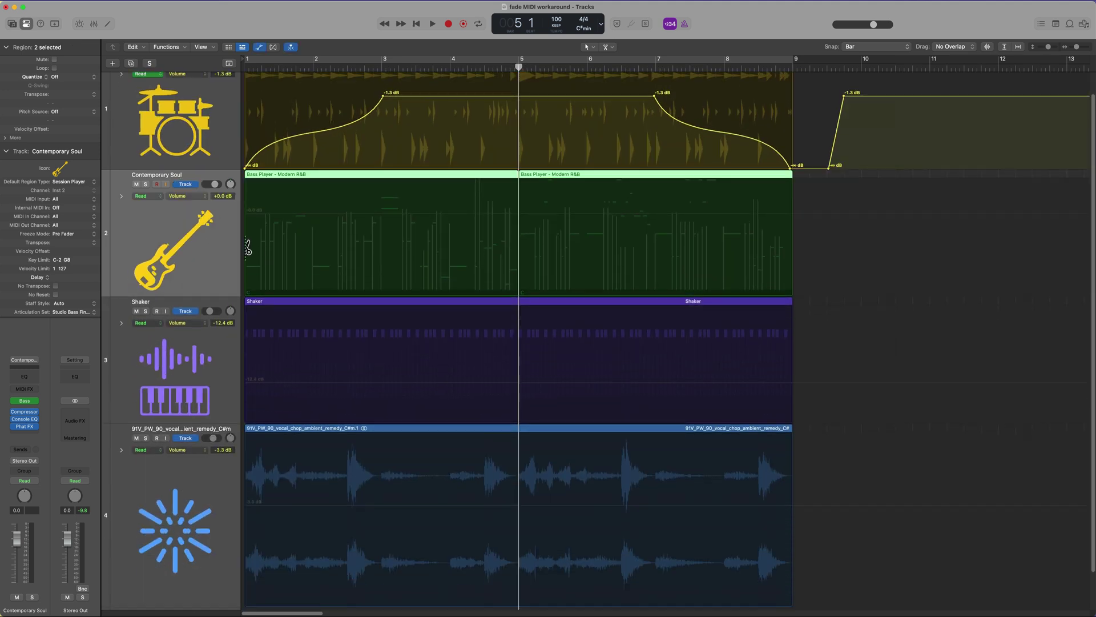
pyautogui.click(189, 184)
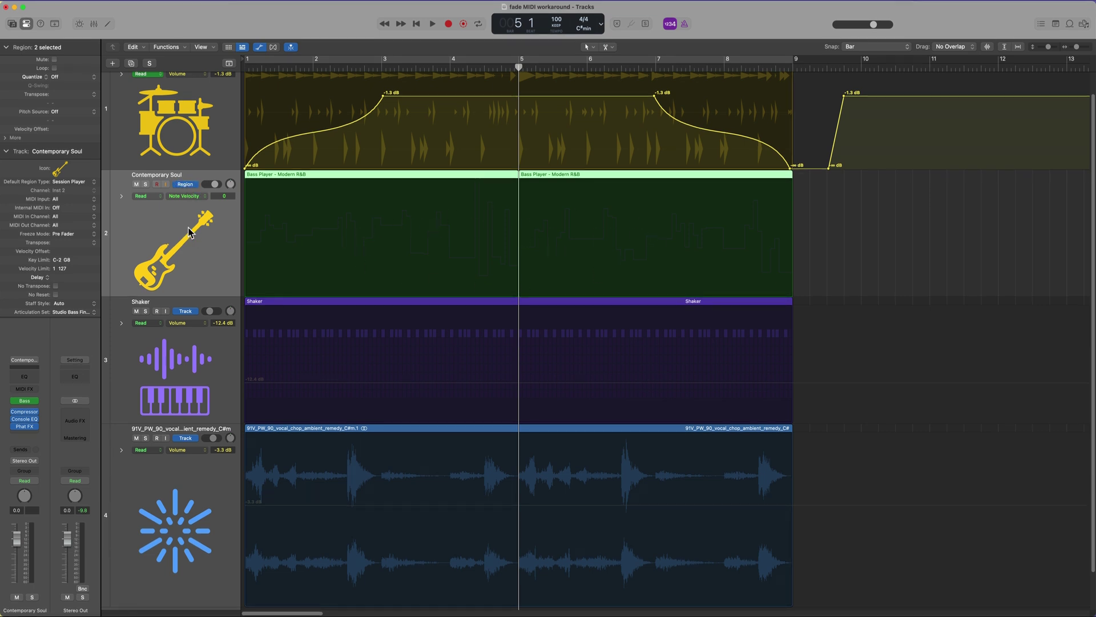
pyautogui.click(196, 197)
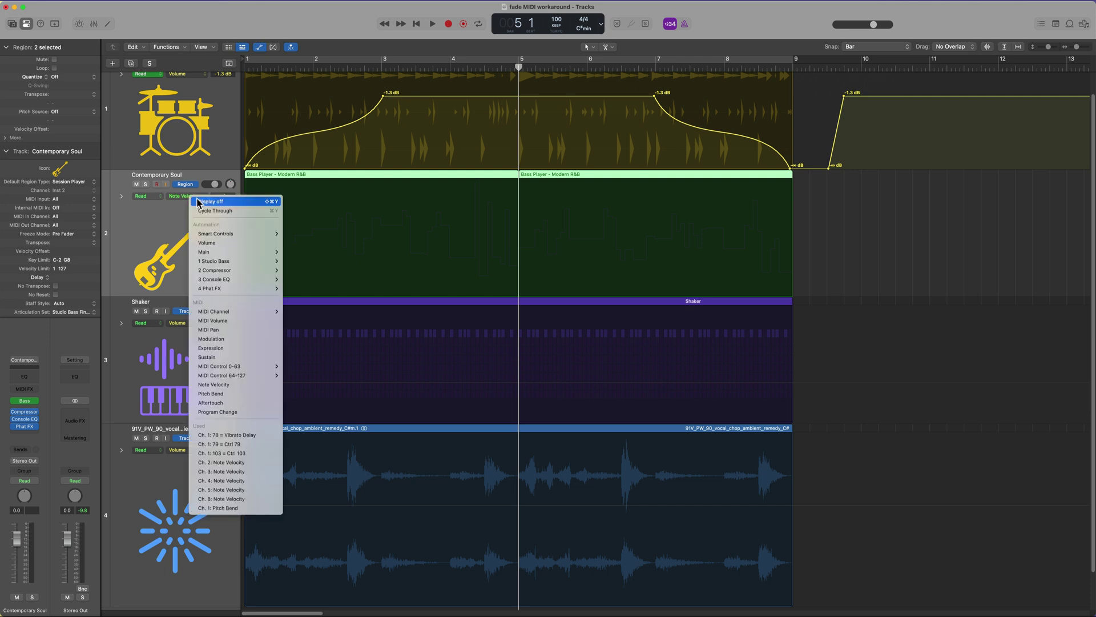
pyautogui.click(218, 243)
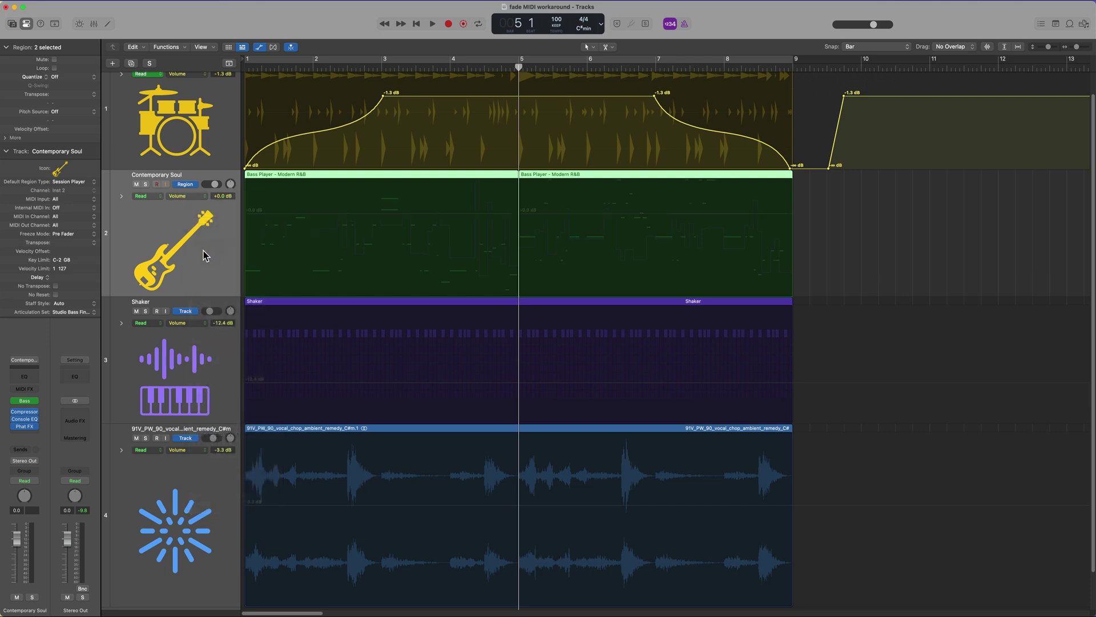
# Step: Draw a volume fade-out from bar 4 to -∞ at bar 5, then solo and play the bass
pyautogui.click(438, 215)
pyautogui.click(443, 216)
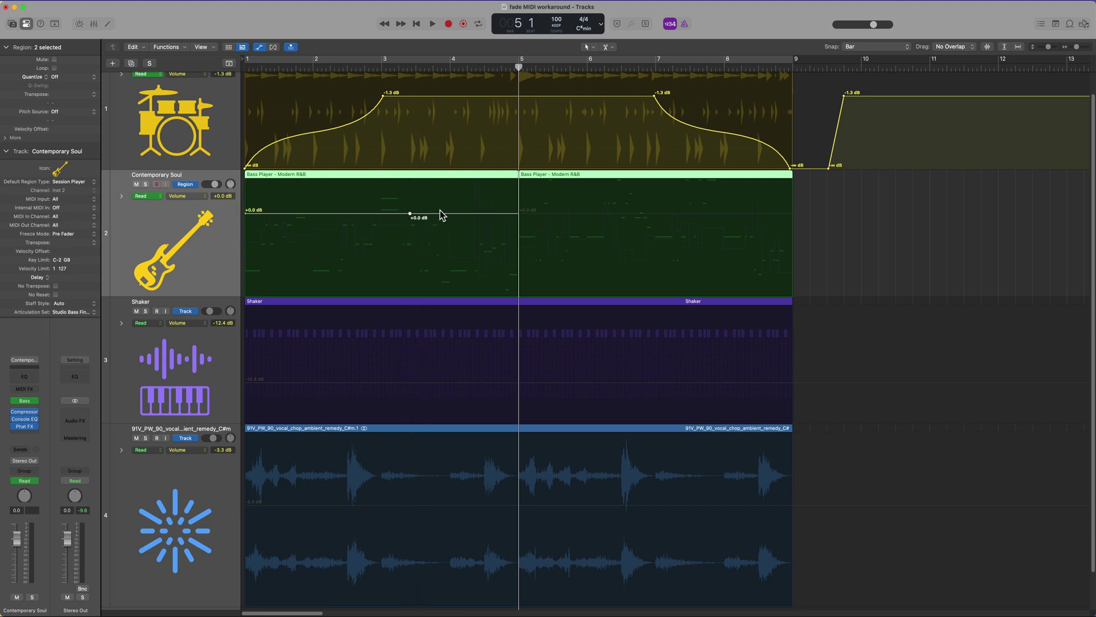
pyautogui.click(474, 214)
pyautogui.moveTo(474, 215); pyautogui.dragTo(519, 311)
pyautogui.moveTo(403, 216); pyautogui.dragTo(451, 216)
pyautogui.moveTo(287, 213); pyautogui.dragTo(245, 213)
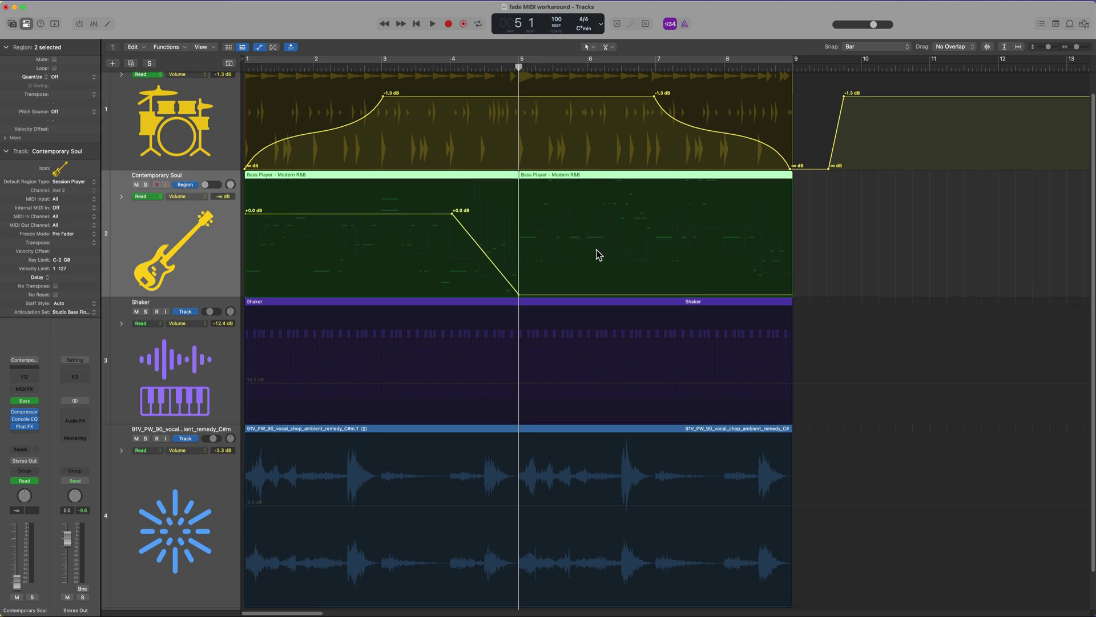
pyautogui.moveTo(585, 294); pyautogui.dragTo(588, 211)
pyautogui.press('s')
pyautogui.hotkey('shift', 'space')
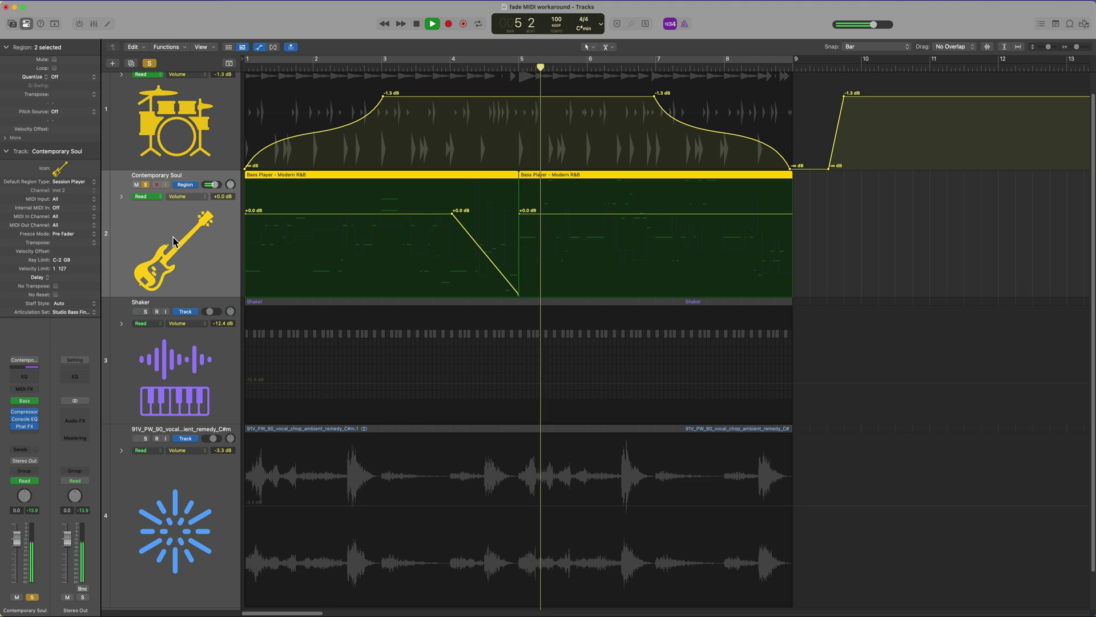
# Step: Stop playback, Option-drag the faded first bass region to bar 9, and hide automation
pyautogui.click(867, 288)
pyautogui.press('space')
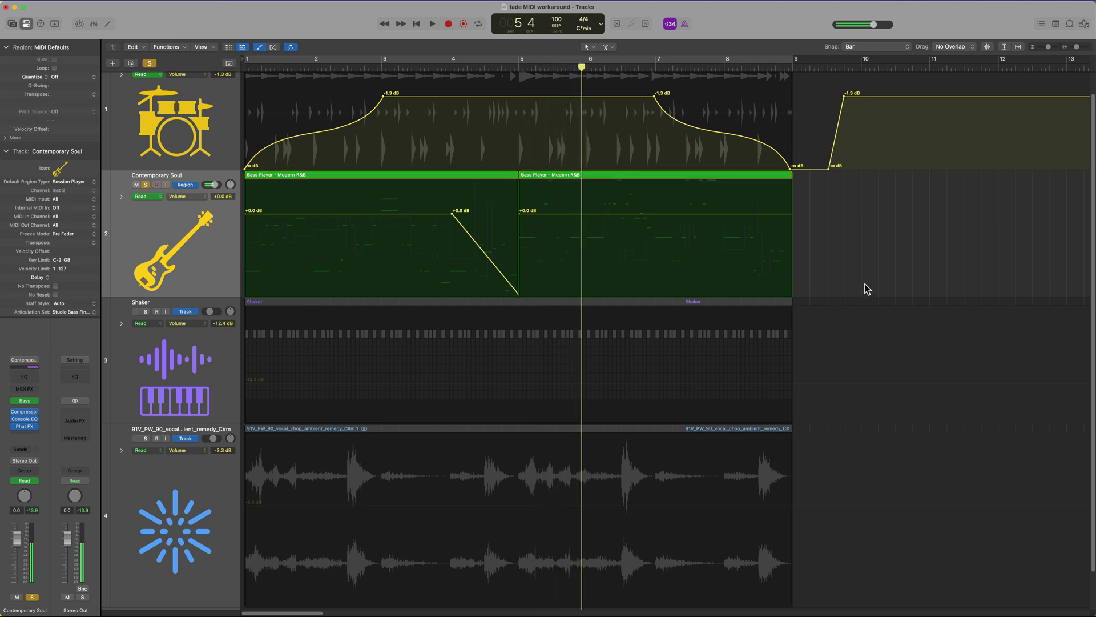
pyautogui.click(340, 179)
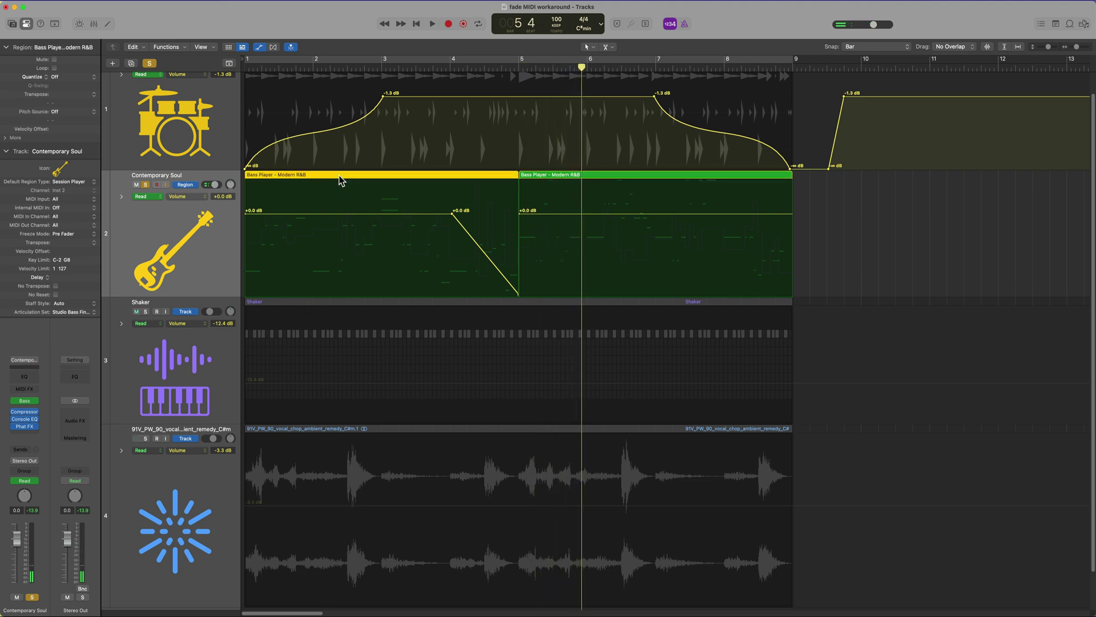
pyautogui.moveTo(337, 176); pyautogui.dragTo(904, 255)
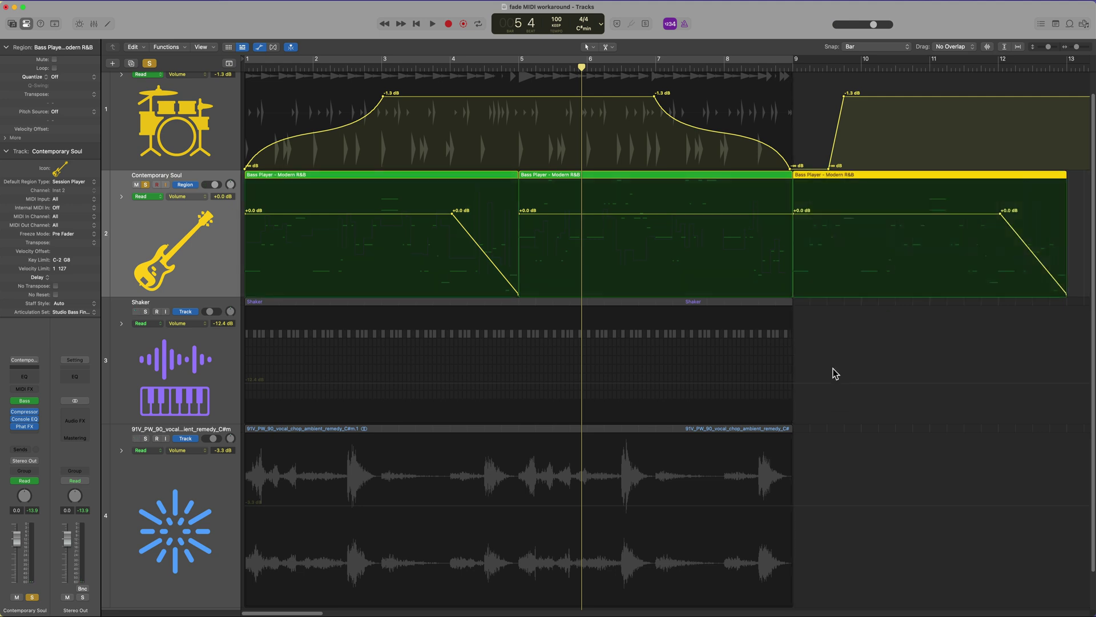
pyautogui.hscroll(5, 585, 237)
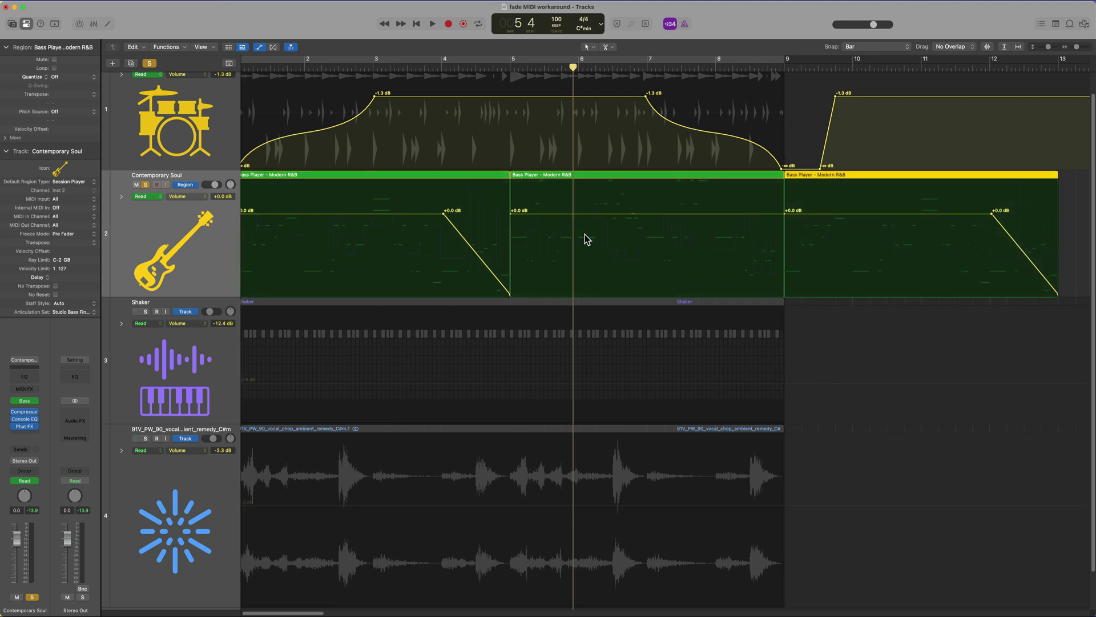
pyautogui.press('a')
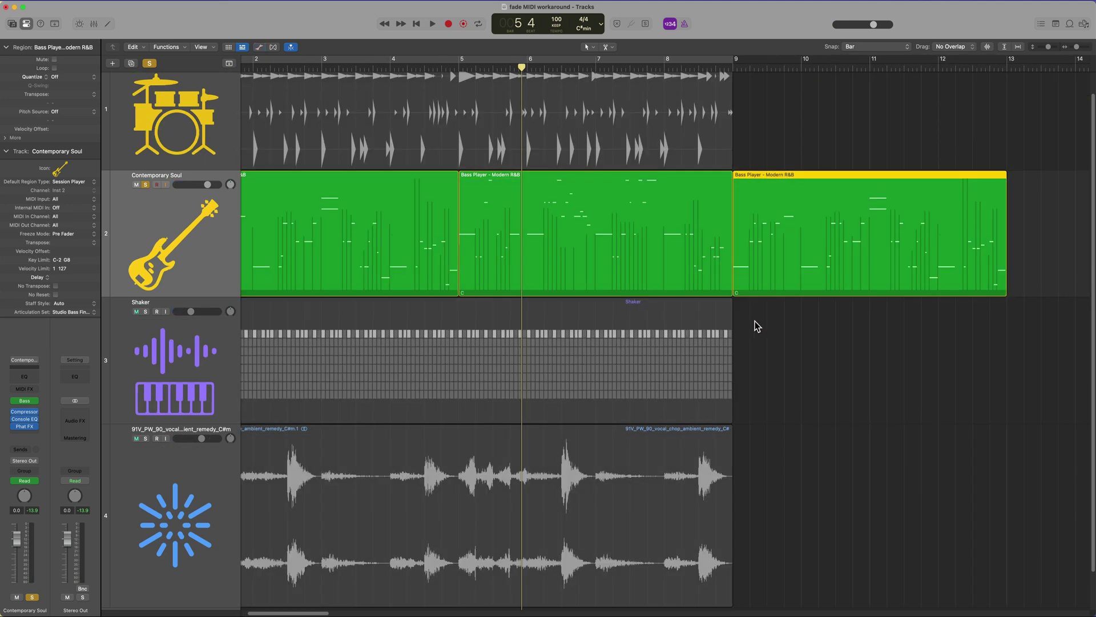
pyautogui.click(398, 137)
# Step: Copy the drummer region to bar 9, including its curved volume automation, and show automation
pyautogui.press('super+Left')
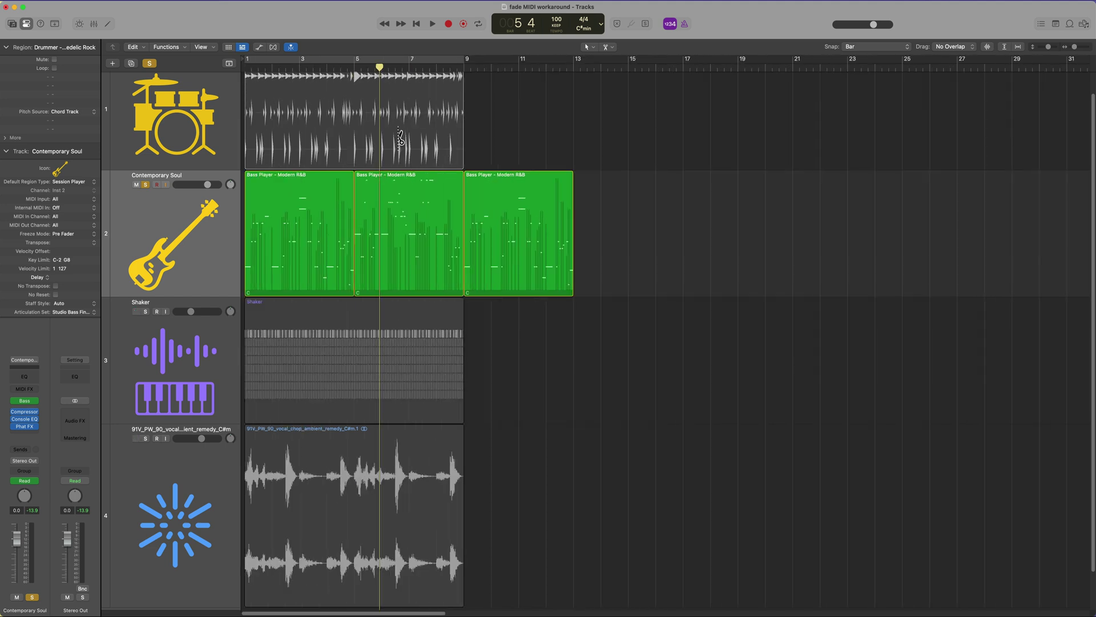
pyautogui.scroll(2, 396, 136)
pyautogui.moveTo(394, 135); pyautogui.dragTo(571, 137)
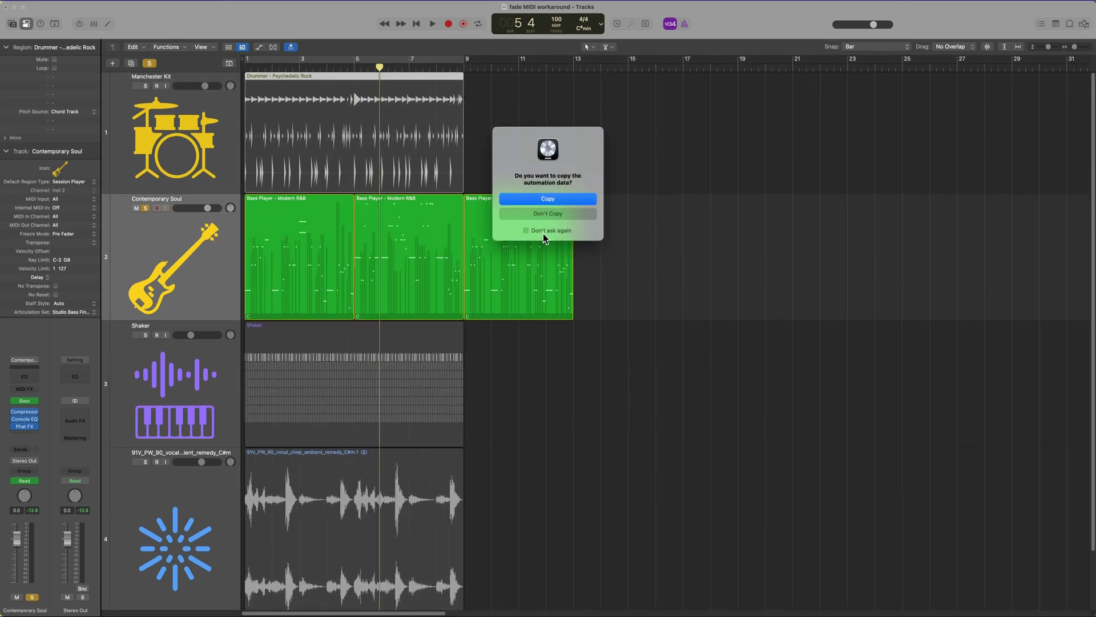
pyautogui.click(548, 198)
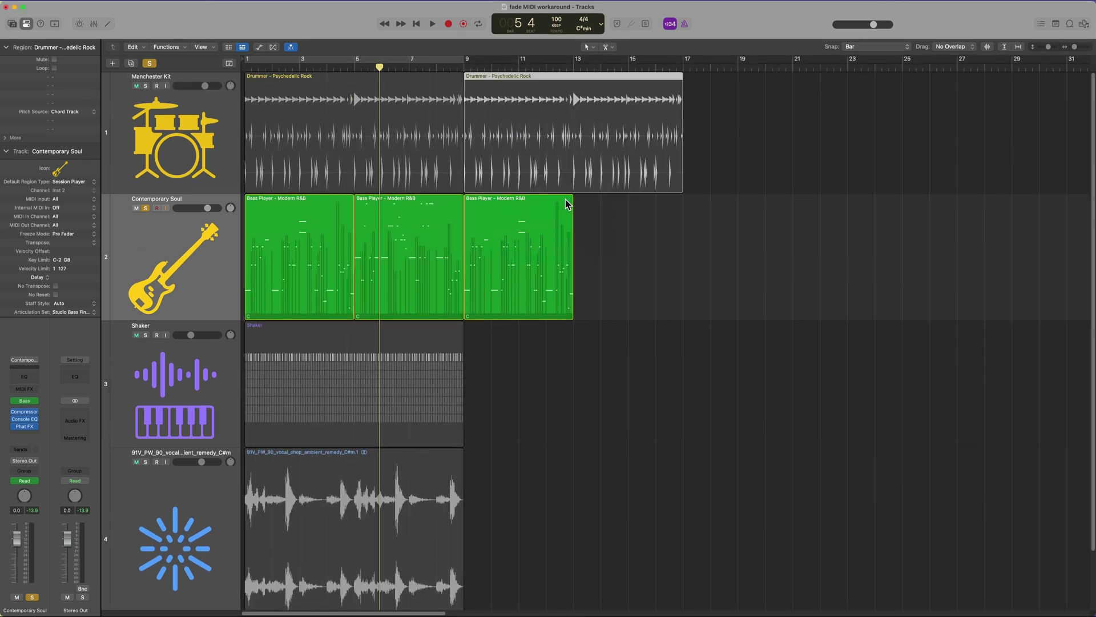
pyautogui.press('a')
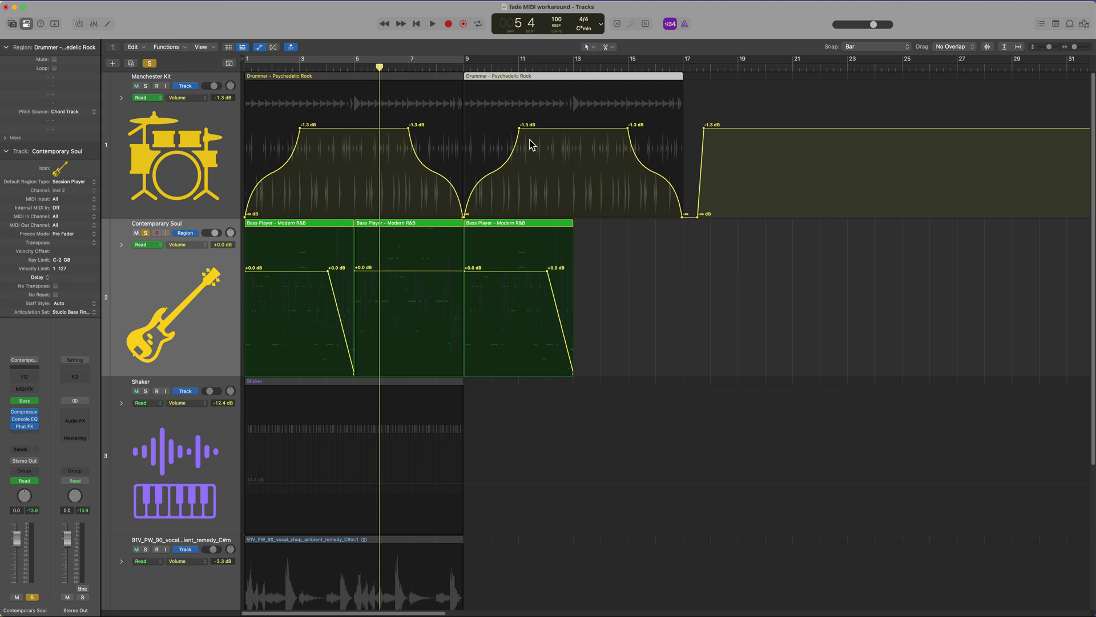
# Step: Return to bar 1, zoom to fit, hide automation, unsolo the bass, and select the Shaker region
pyautogui.press('Return')
pyautogui.press('z')
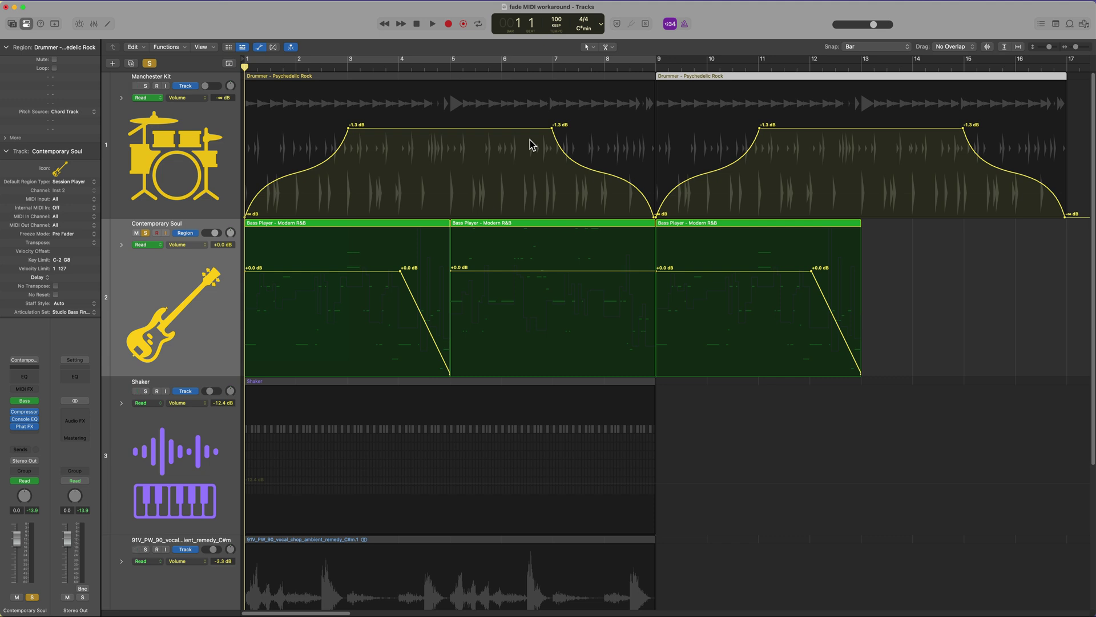
pyautogui.press('a')
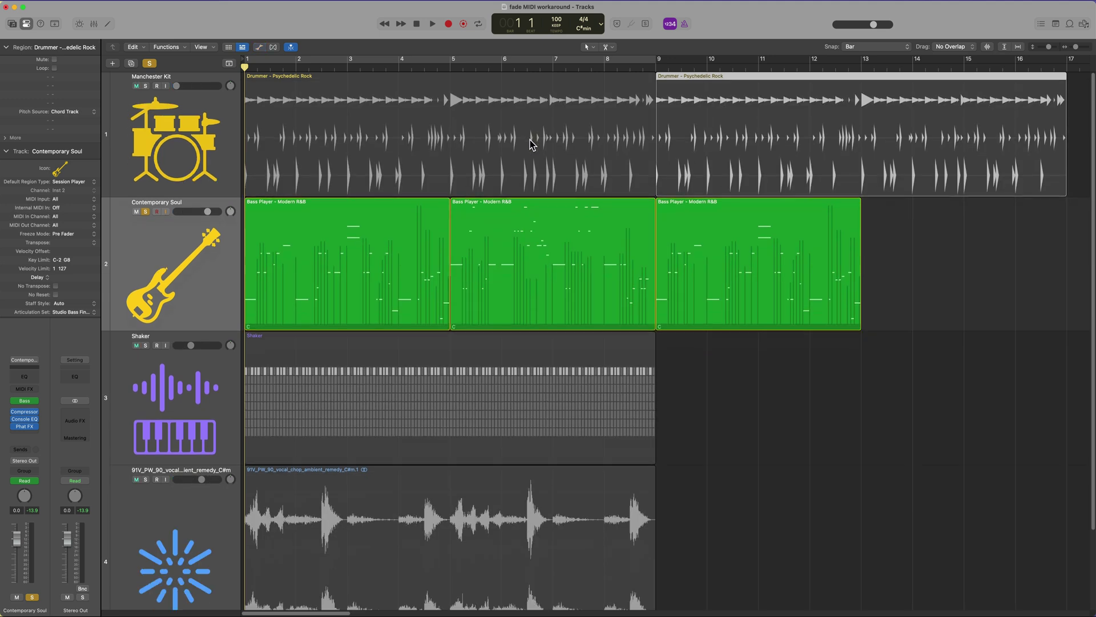
pyautogui.press('s')
pyautogui.click(430, 350)
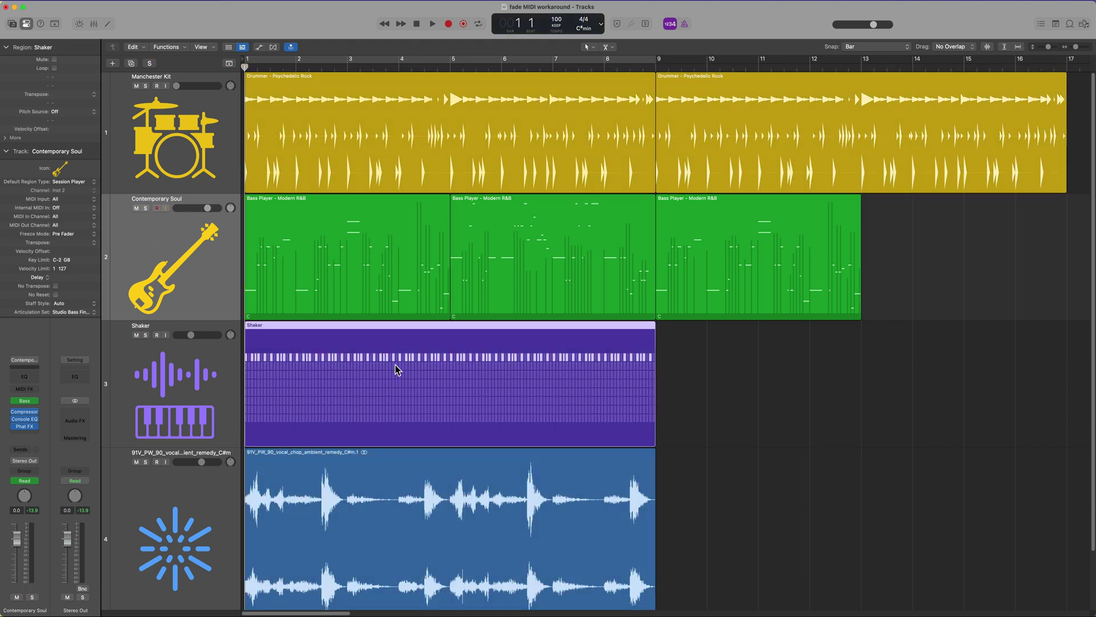